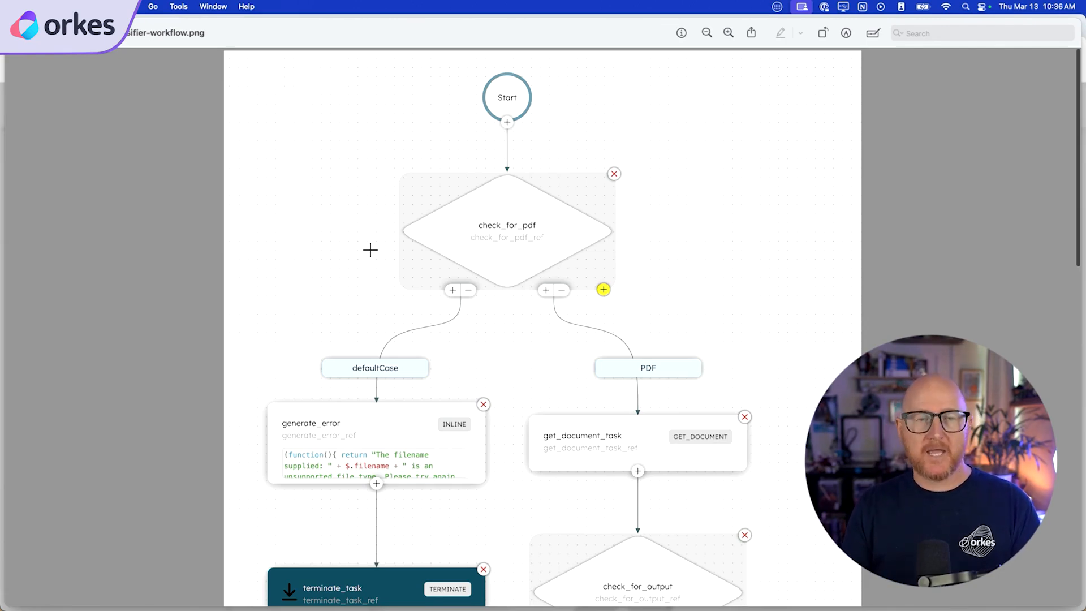
- Review the document classifier workflow diagram from the check_for_pdf switch through to the extract_classification task
scroll(248, 292, down, 5)
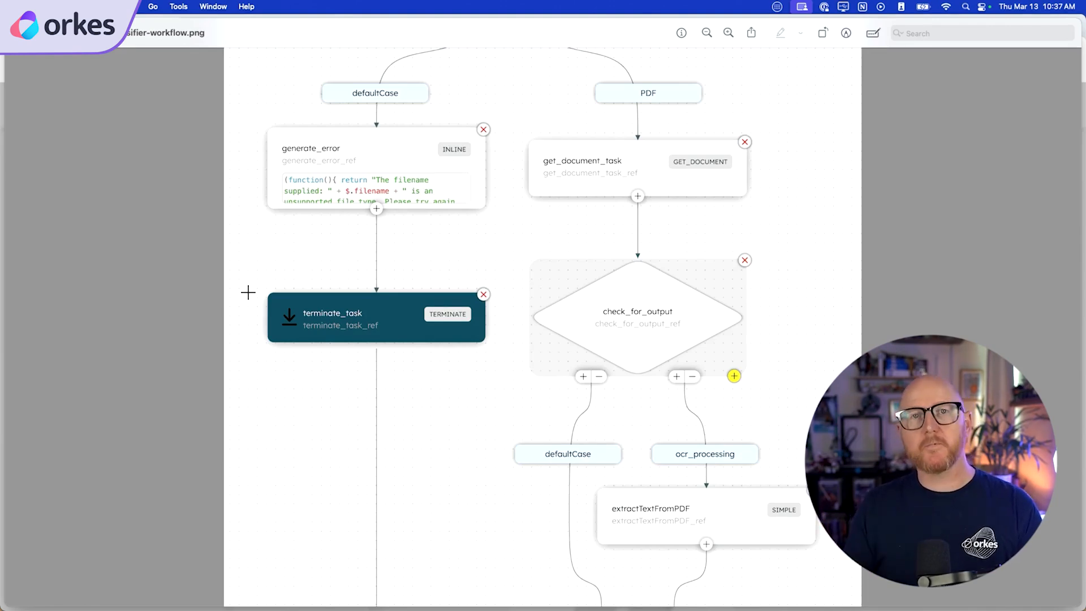
scroll(247, 293, down, 2)
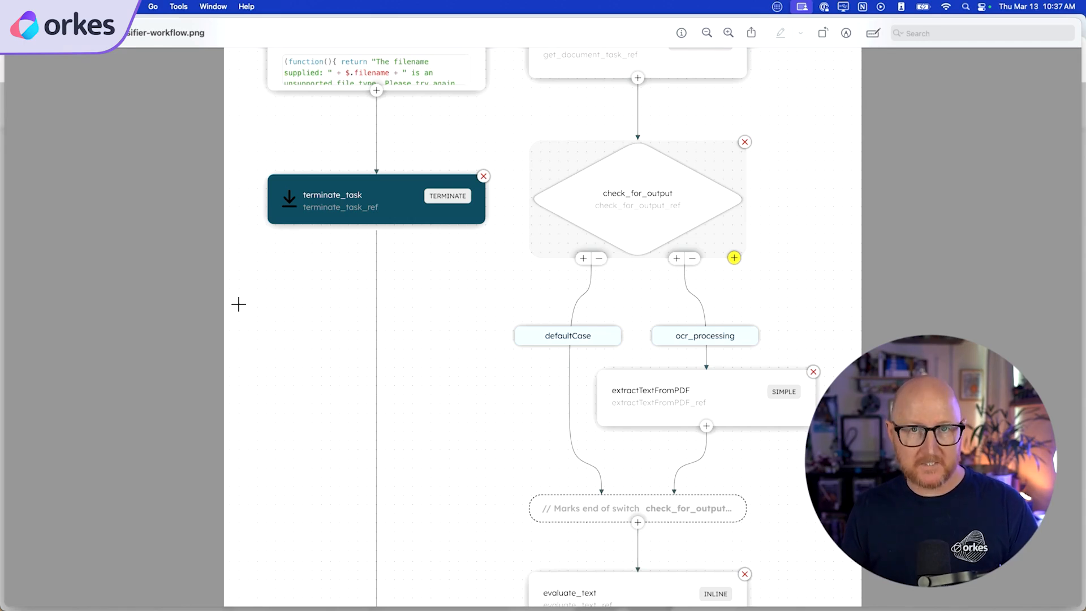
scroll(295, 294, down, 1)
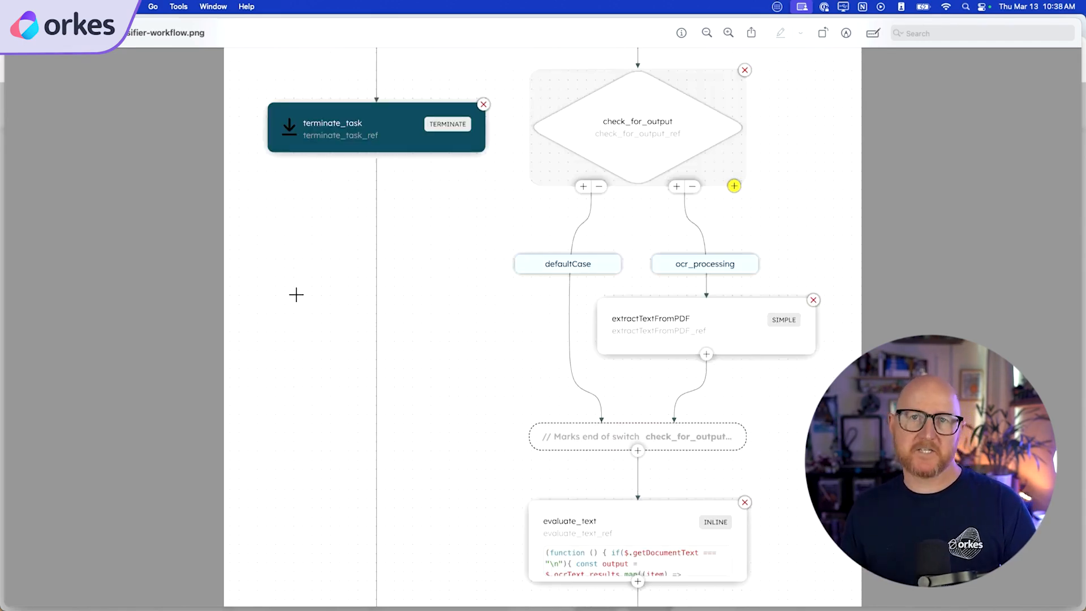
scroll(475, 326, up, 1)
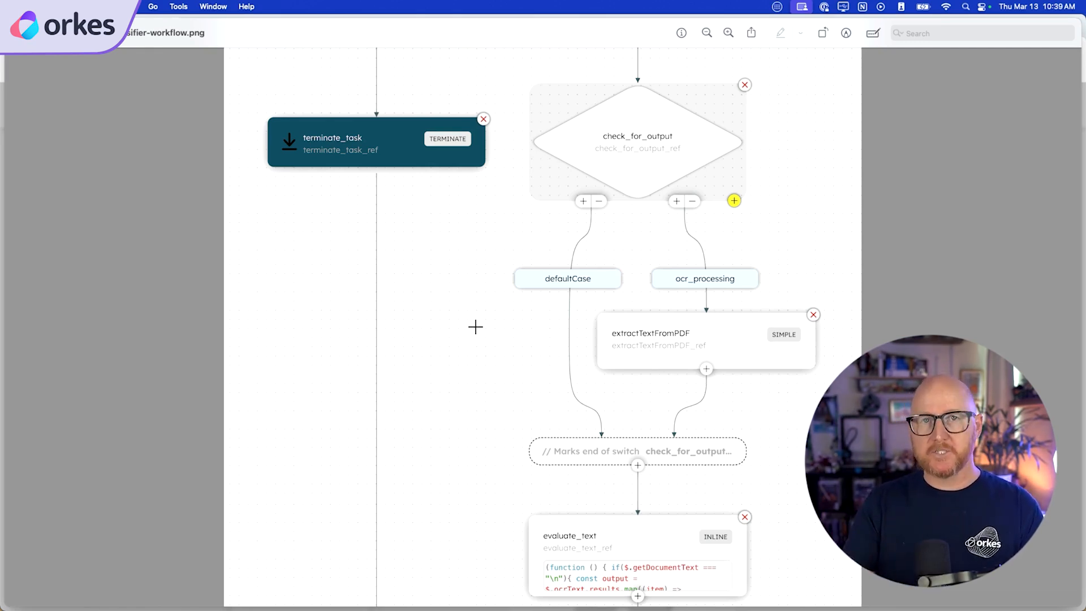
scroll(499, 294, down, 10)
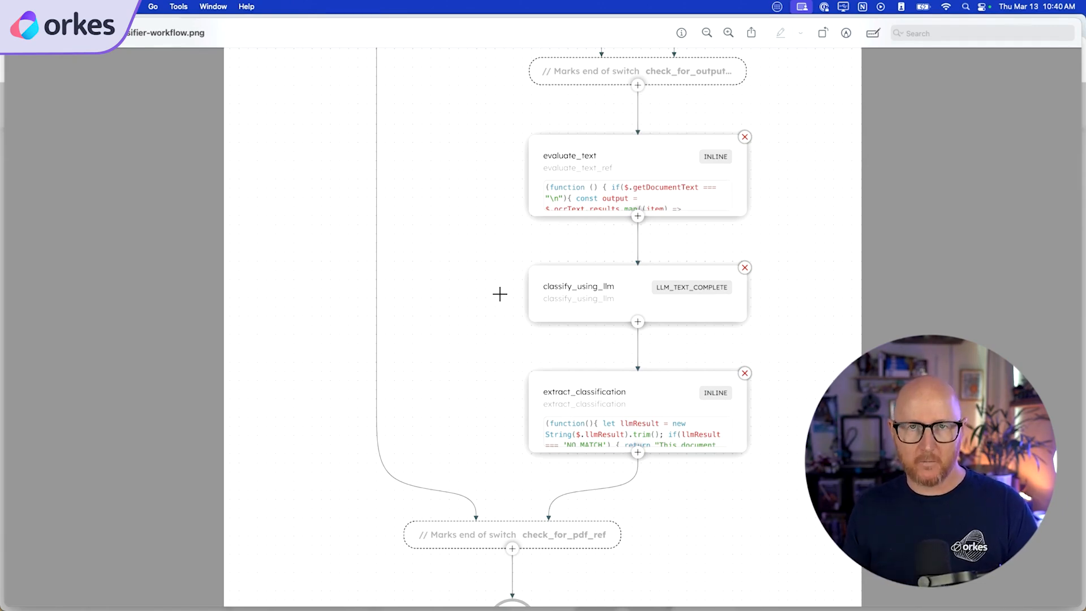
scroll(500, 294, down, 3)
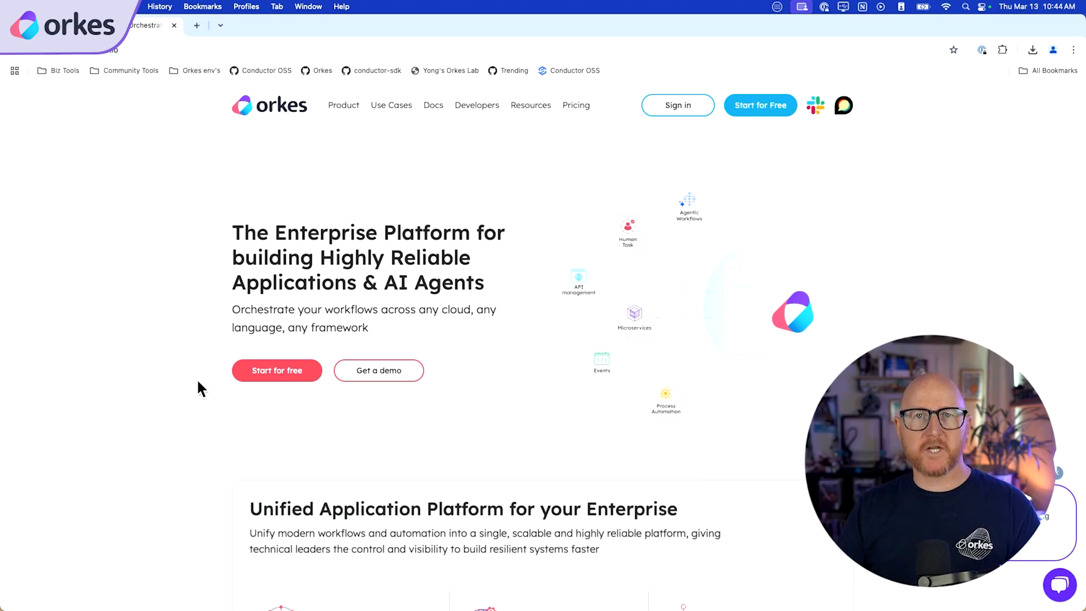
- Open the Orkes developer environment and start a new task definition named extractTextFromPDF
click(283, 364)
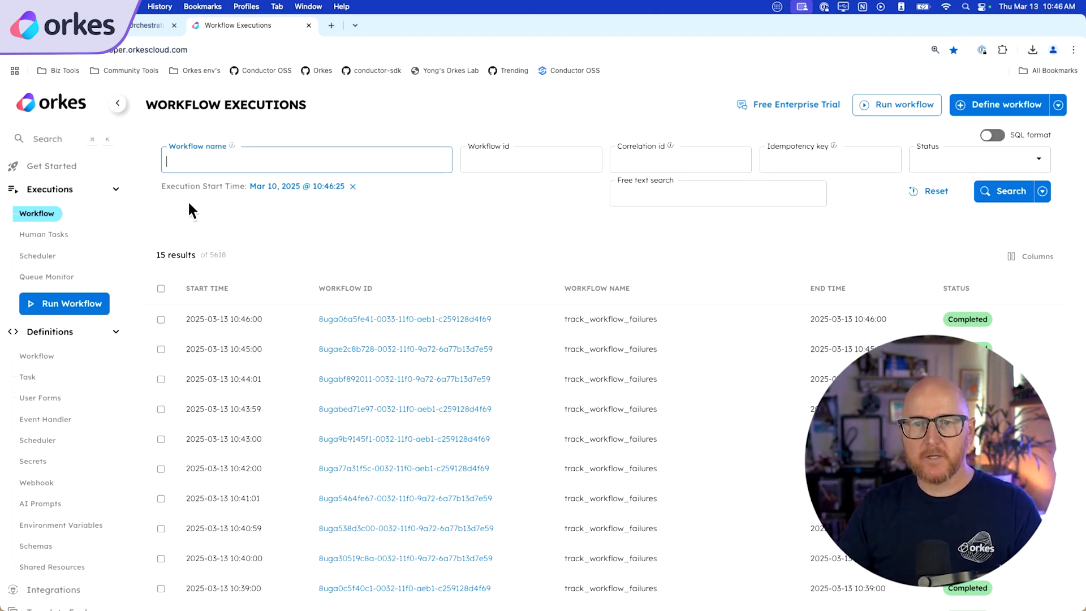
click(29, 376)
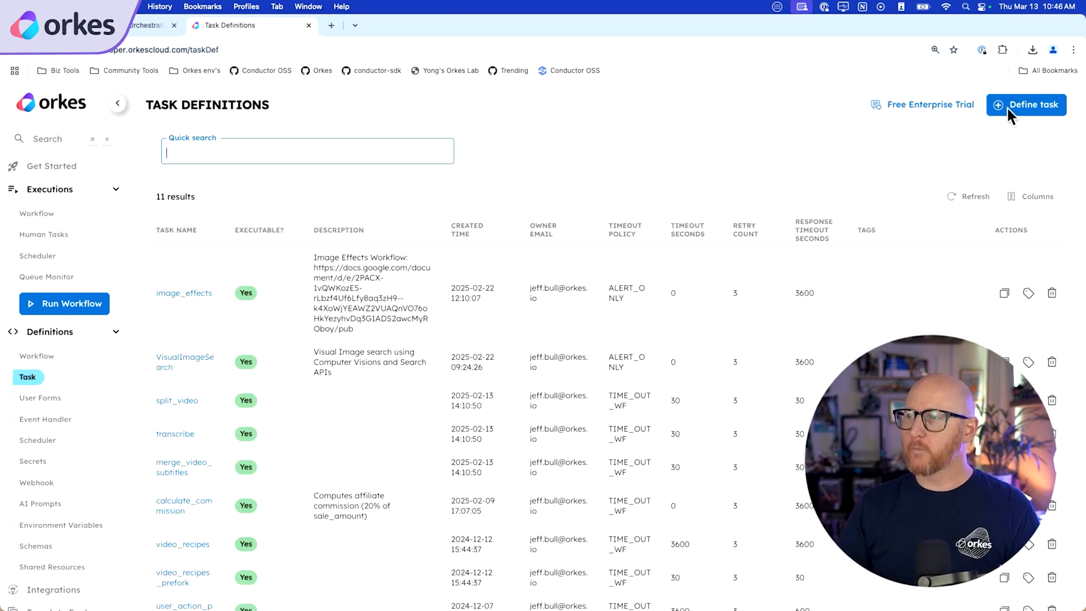
click(1008, 107)
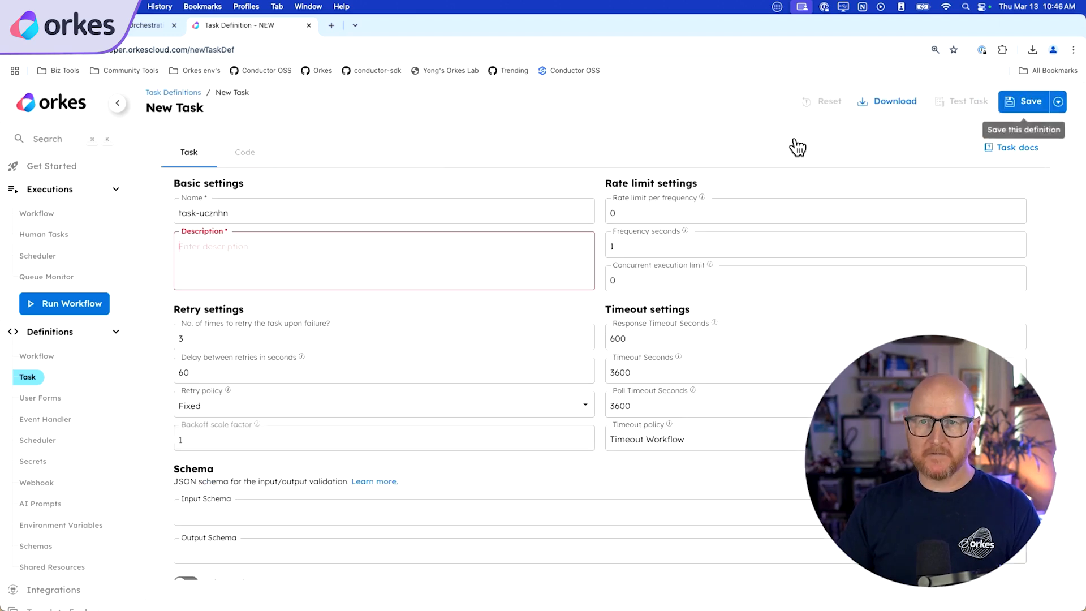
drag(229, 212, 169, 205)
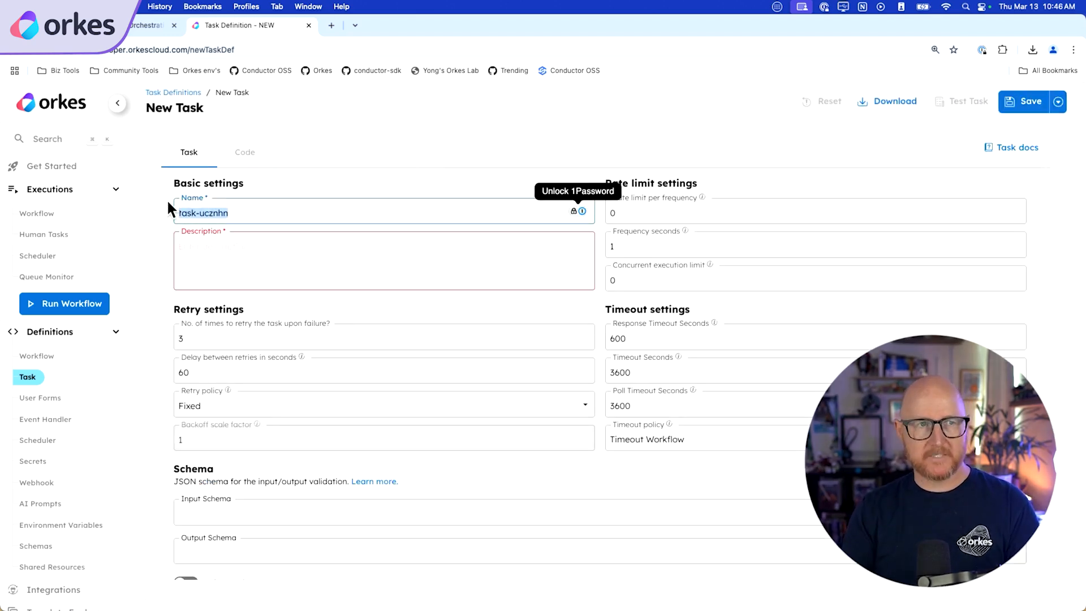
text(extractTextFromPDF)
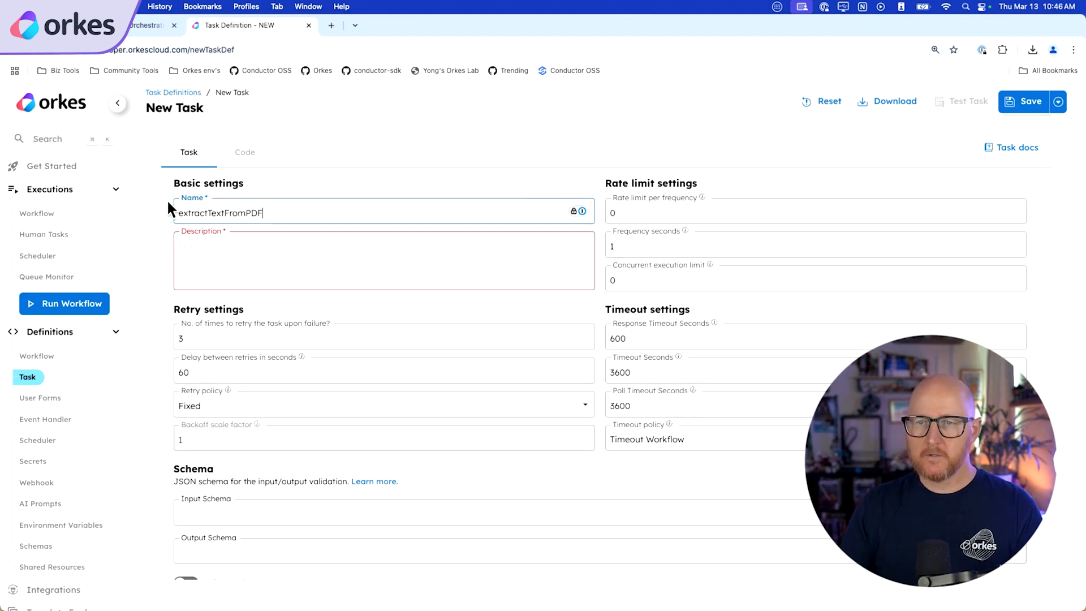
- Reuse the task name extractTextFromPDF as its description and save the task definition
key(super+a)
key(super+c)
click(209, 243)
key(super+v)
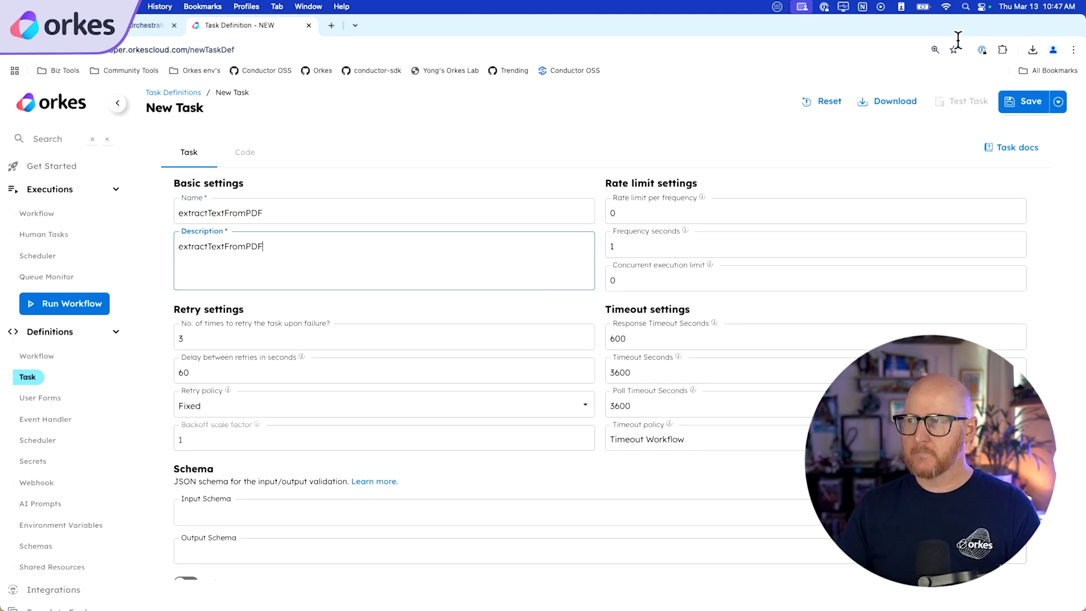
click(1042, 102)
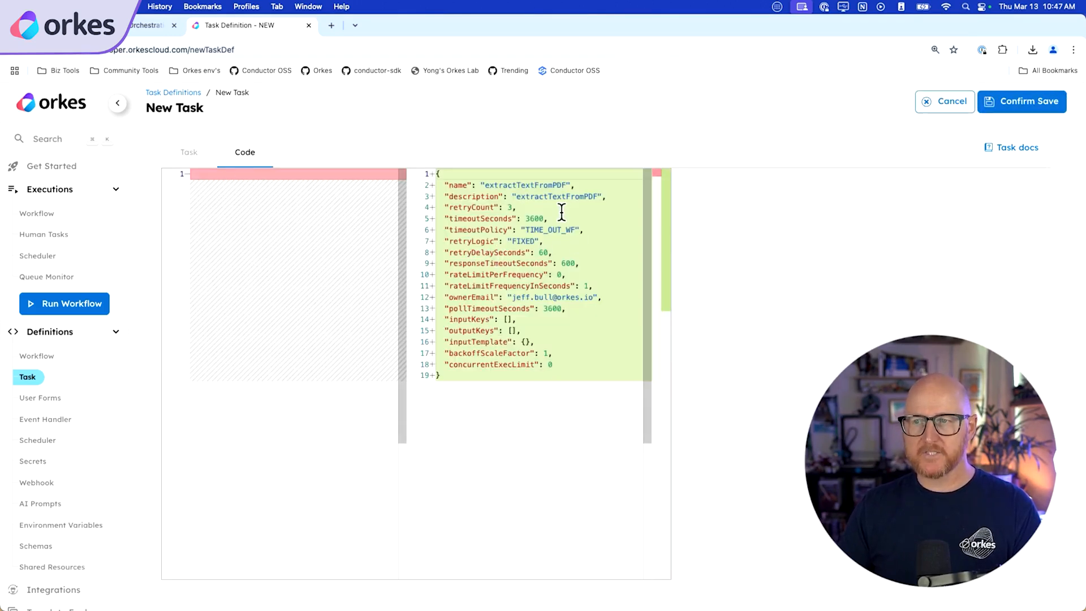
click(1023, 99)
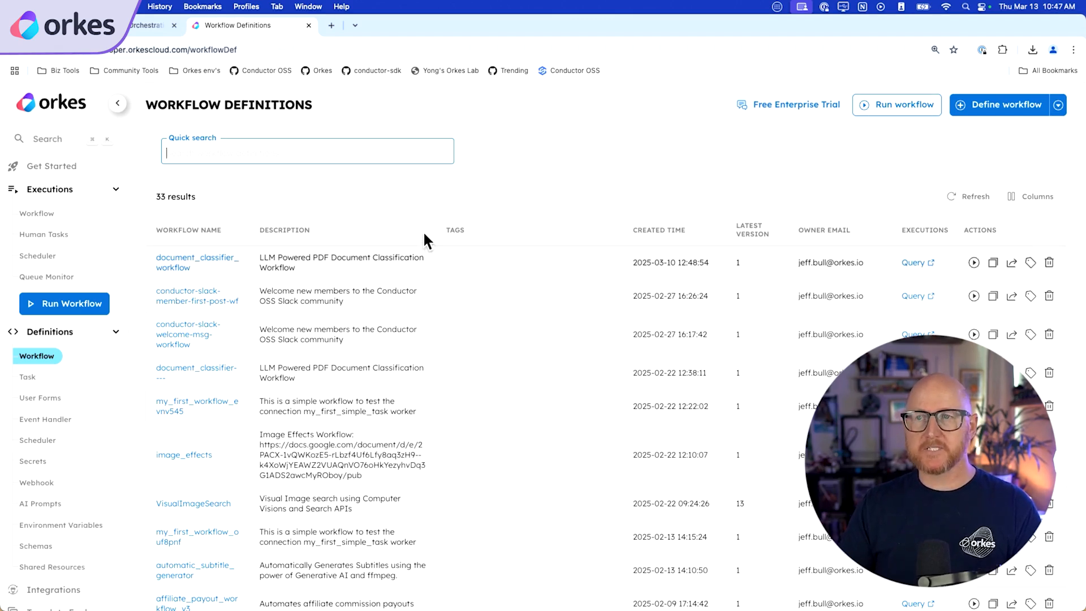
- Define a new workflow by replacing its code with the copied document_classifier_workflow JSON, and save it
click(440, 186)
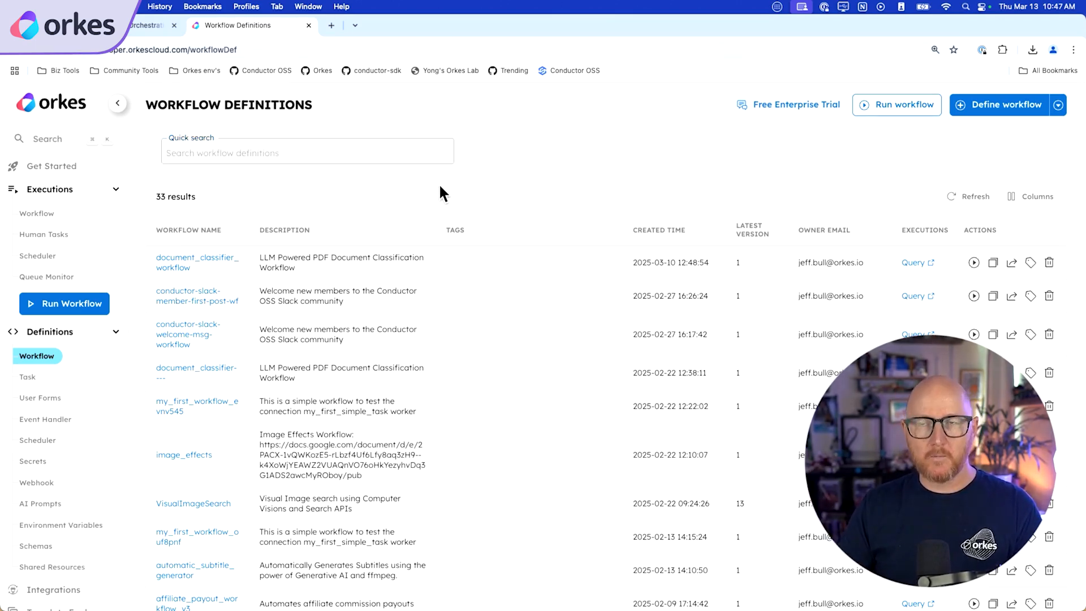
click(993, 106)
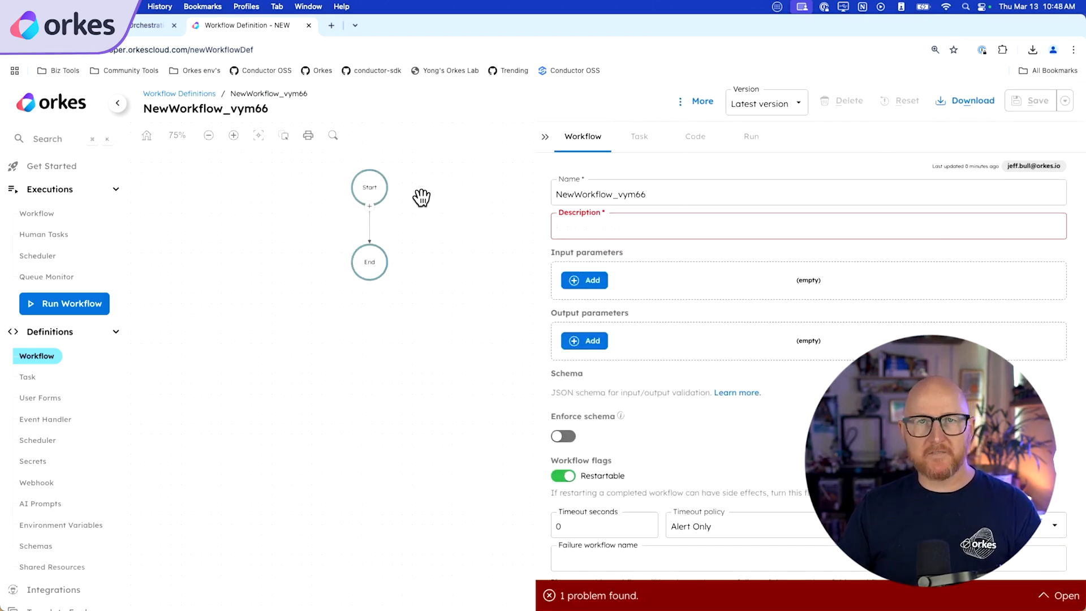
click(703, 131)
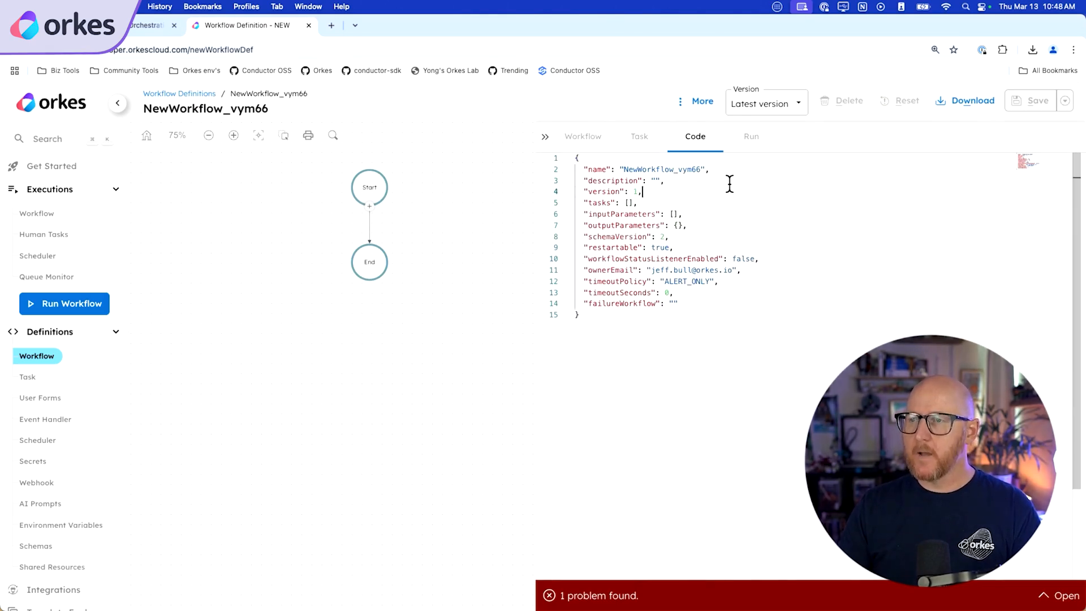
key(super+a)
key(super+v)
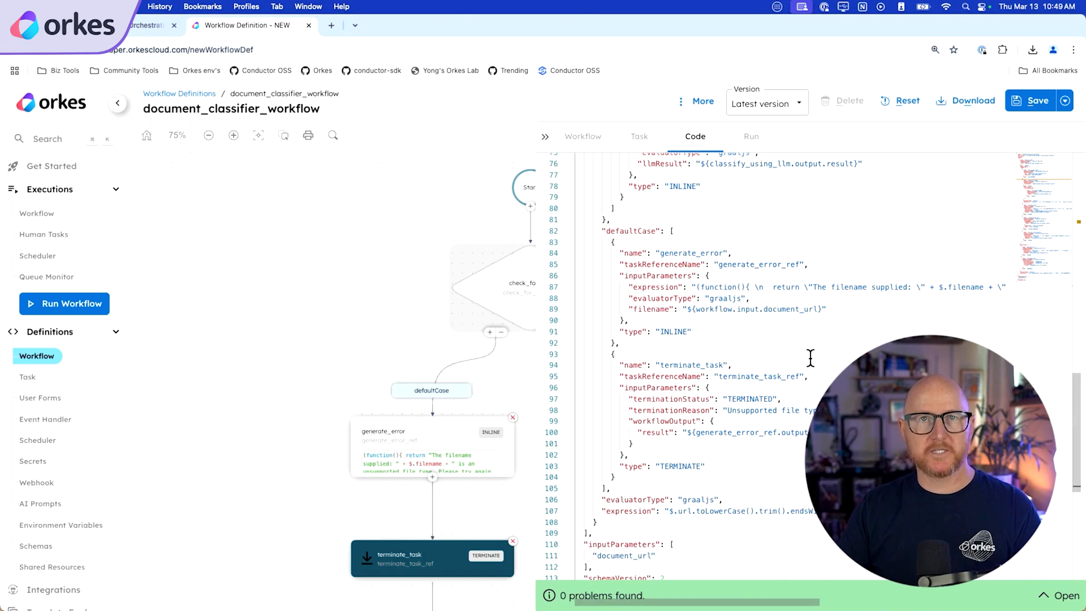
click(1044, 96)
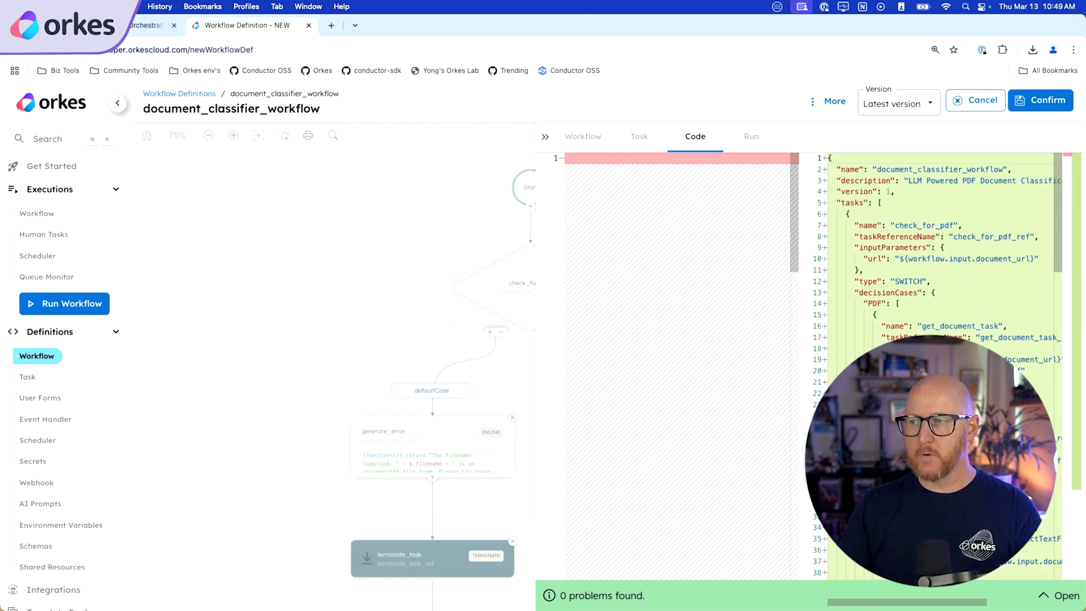
click(1044, 97)
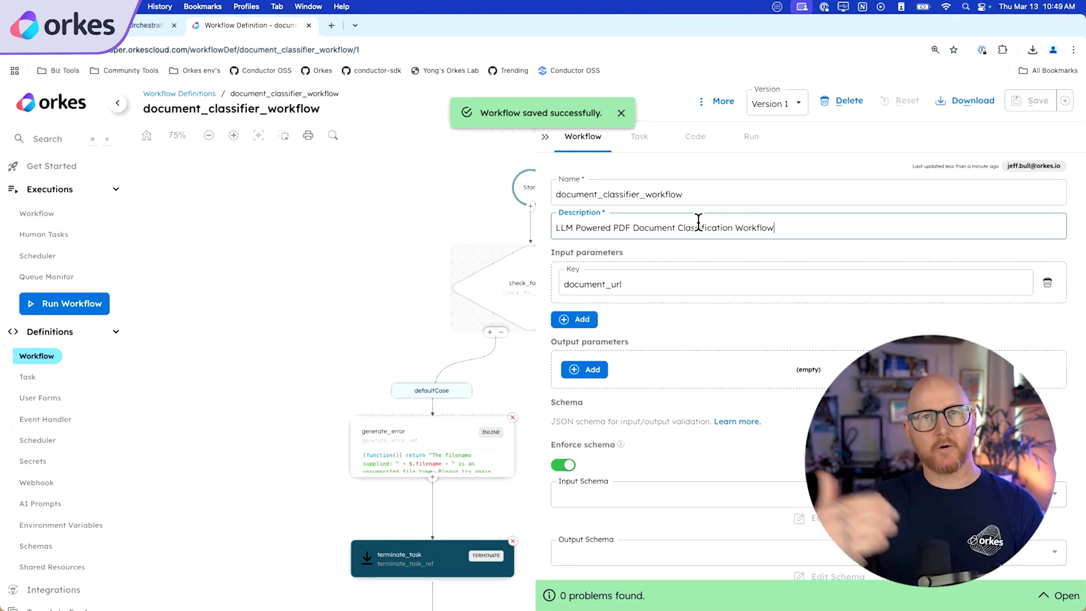
- Create an access control application named documentClassifier.app with the Admin and Worker roles enabled
scroll(811, 344, down, 5)
scroll(811, 344, up, 5)
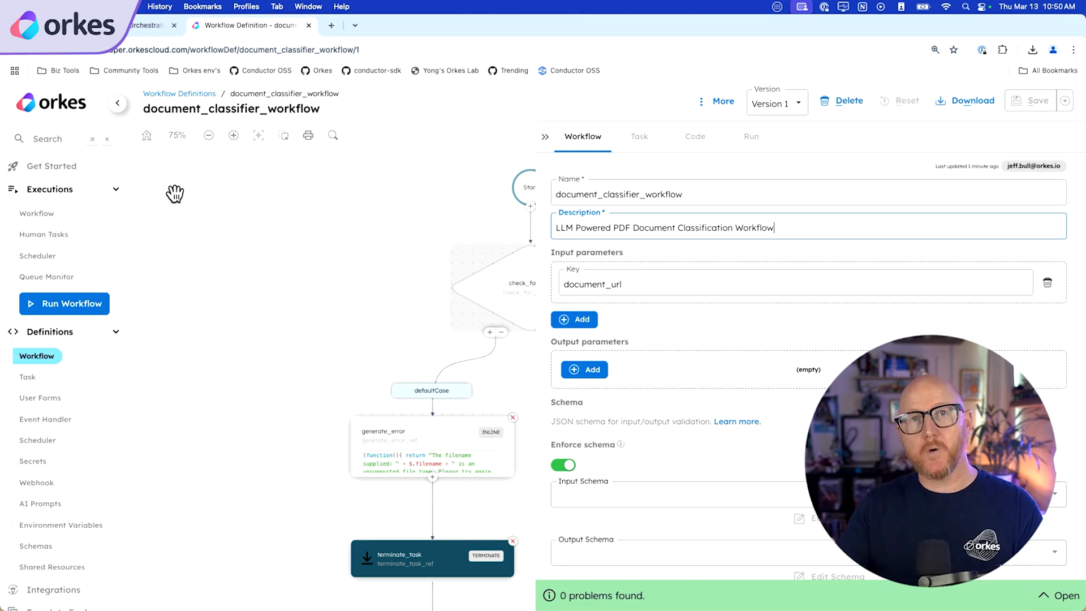
scroll(116, 242, down, 5)
scroll(116, 243, down, 2)
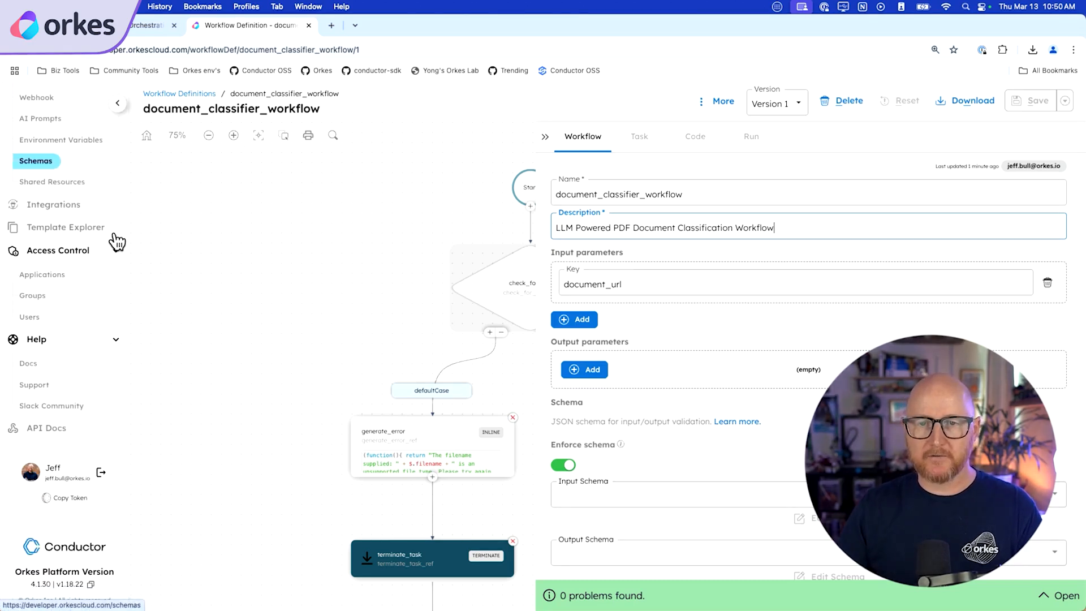
click(62, 274)
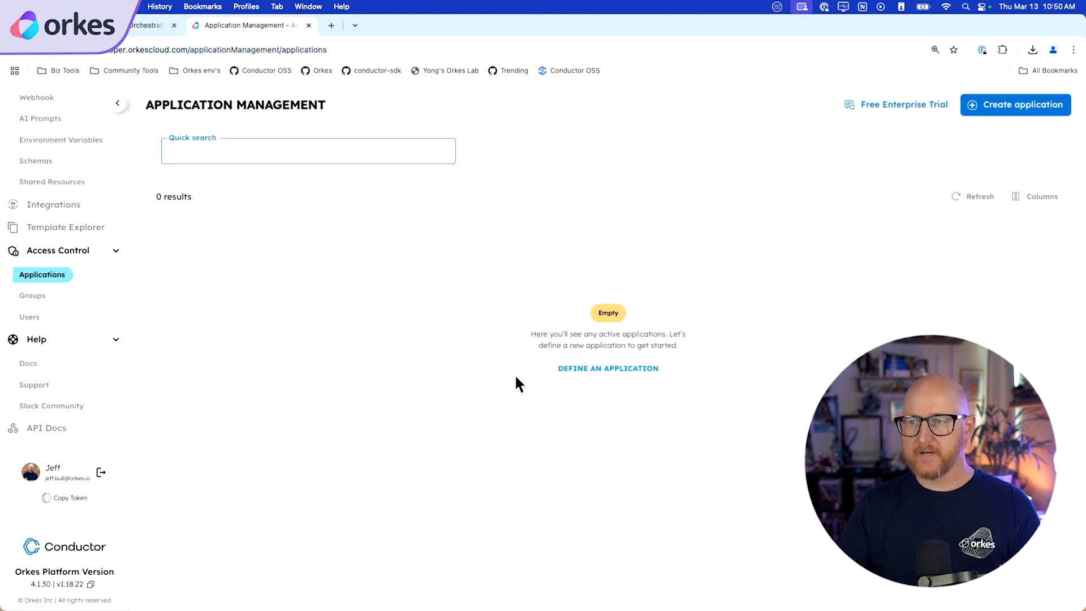
click(587, 368)
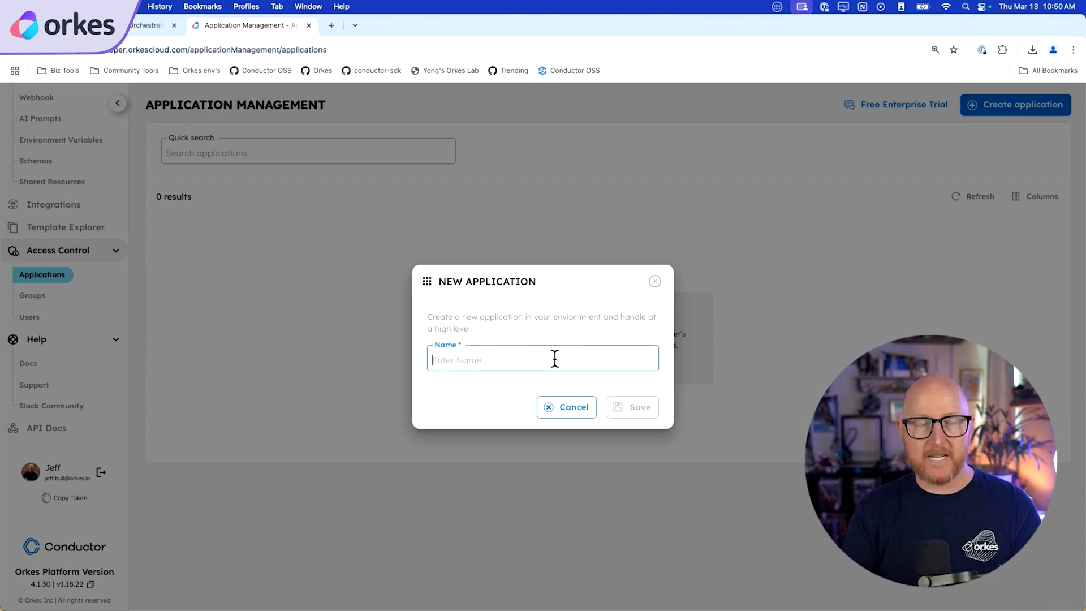
text(documentClassifier)
text(.app)
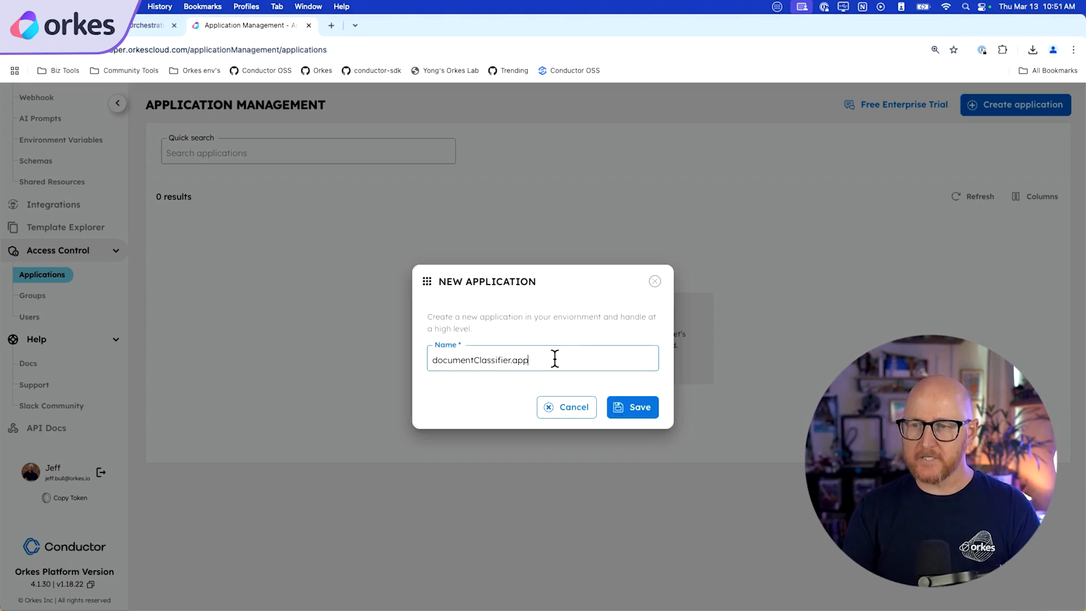
click(640, 407)
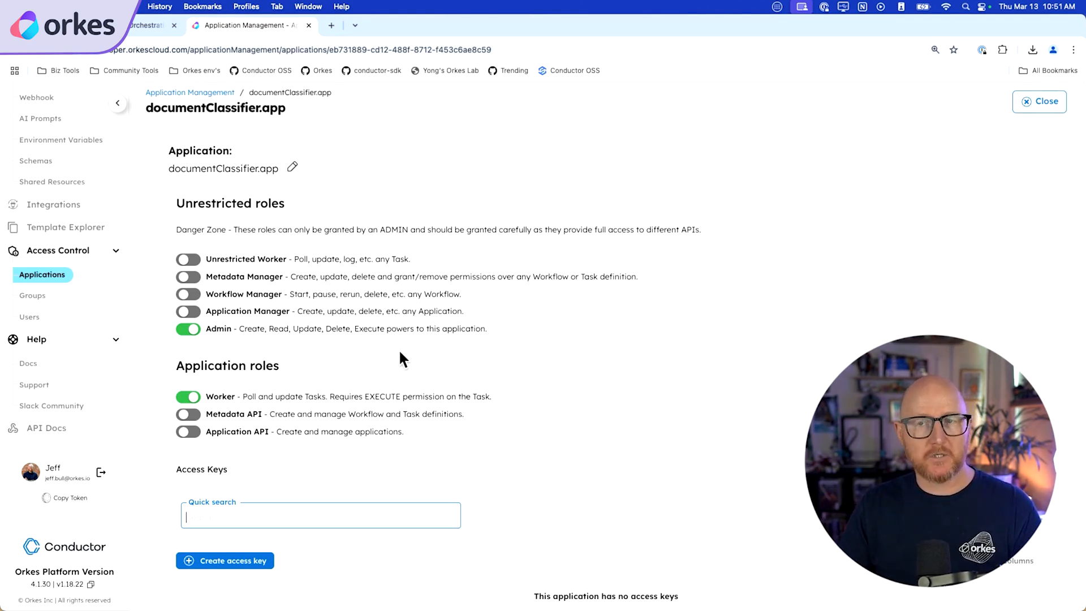
- Create an access key for the documentClassifier.app application, copy its credentials and acknowledge the notice
scroll(424, 343, down, 4)
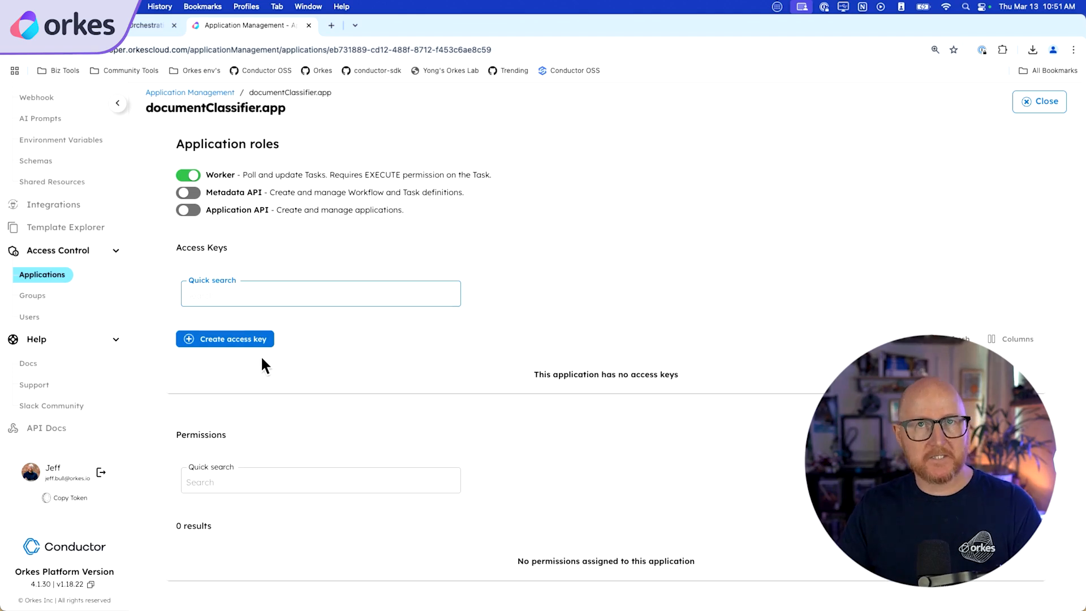
click(255, 338)
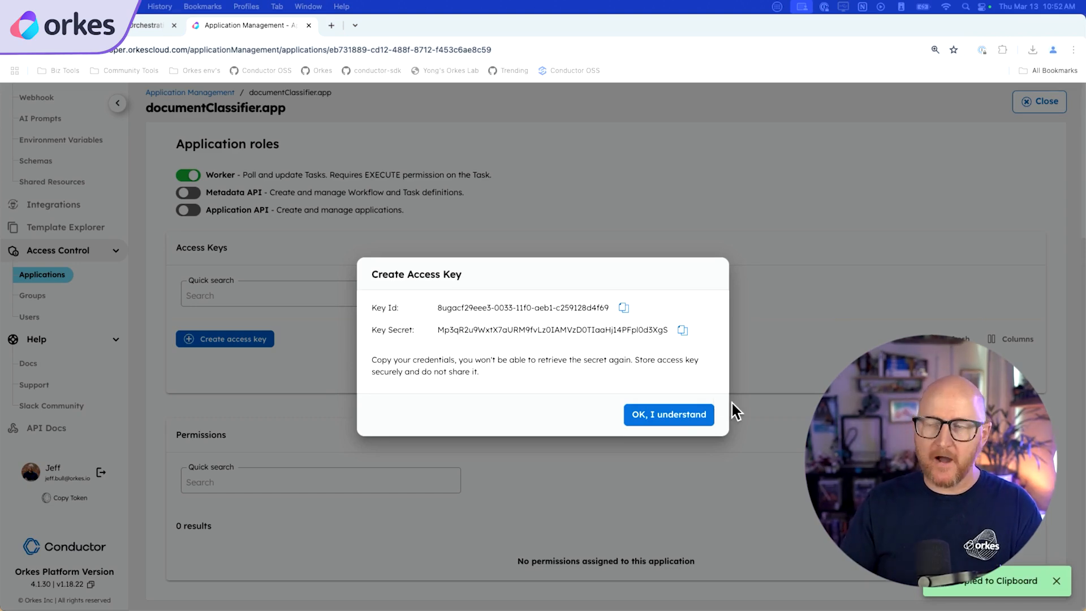
click(670, 407)
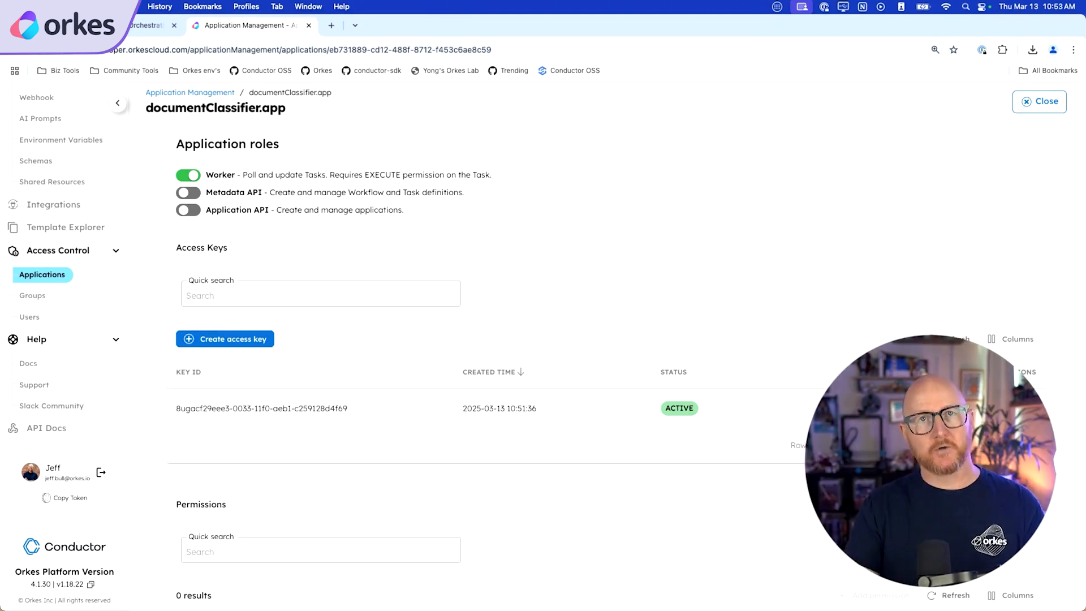
- Switch to the terminal and initialize a default Node project with npm init -y
key(super+Tab)
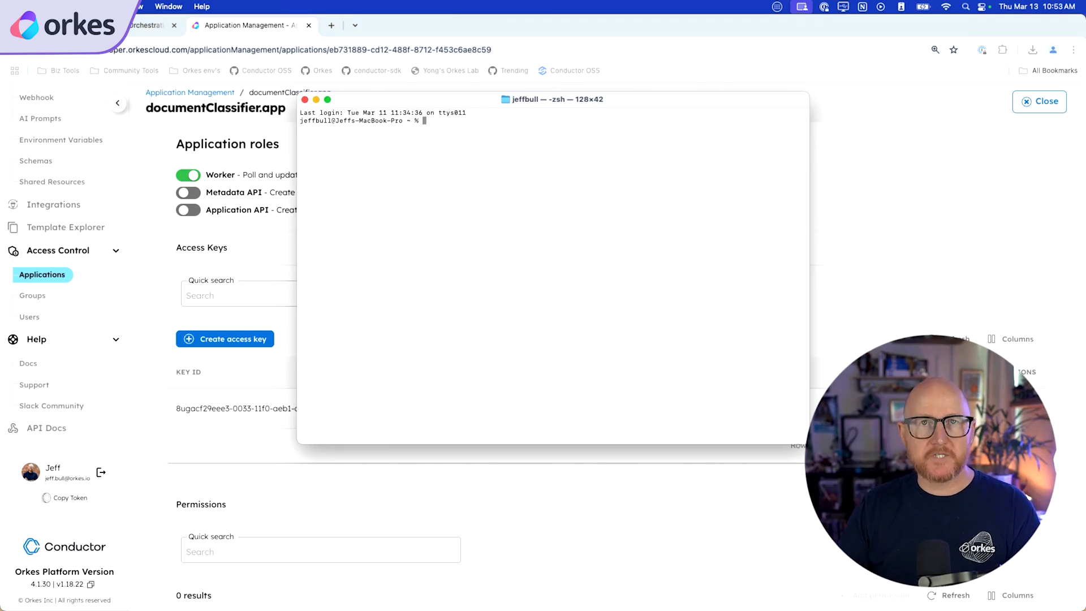
text(npm ini)
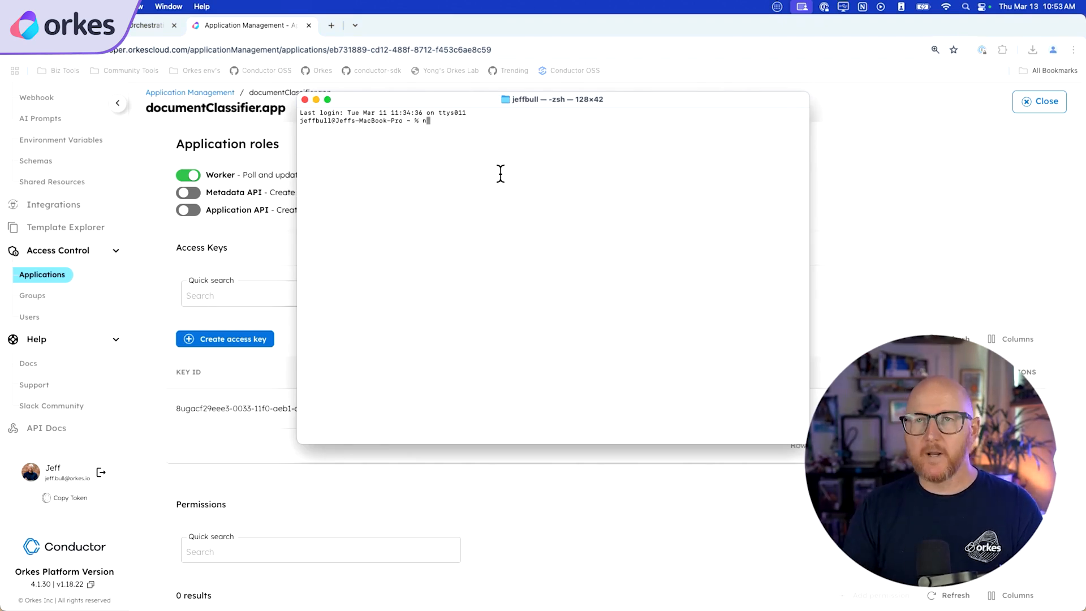
text(t -y)
key(Return)
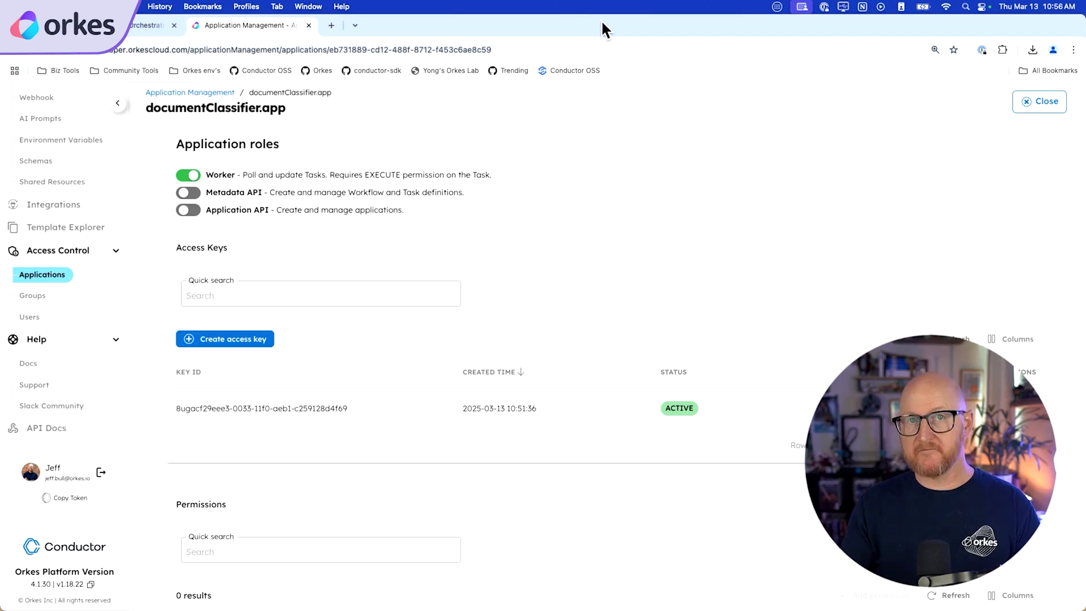
- Switch to the terminal, create the directory Documents/developer/node_worker and change into it
key(super+Tab)
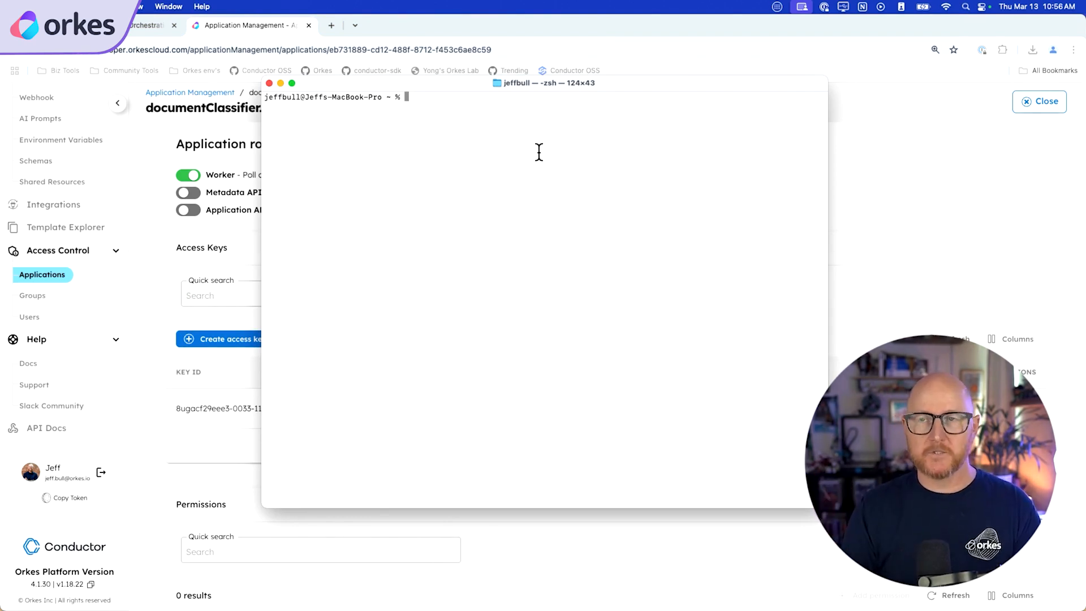
text(mkdir Documents/developer/node_worker)
key(Return)
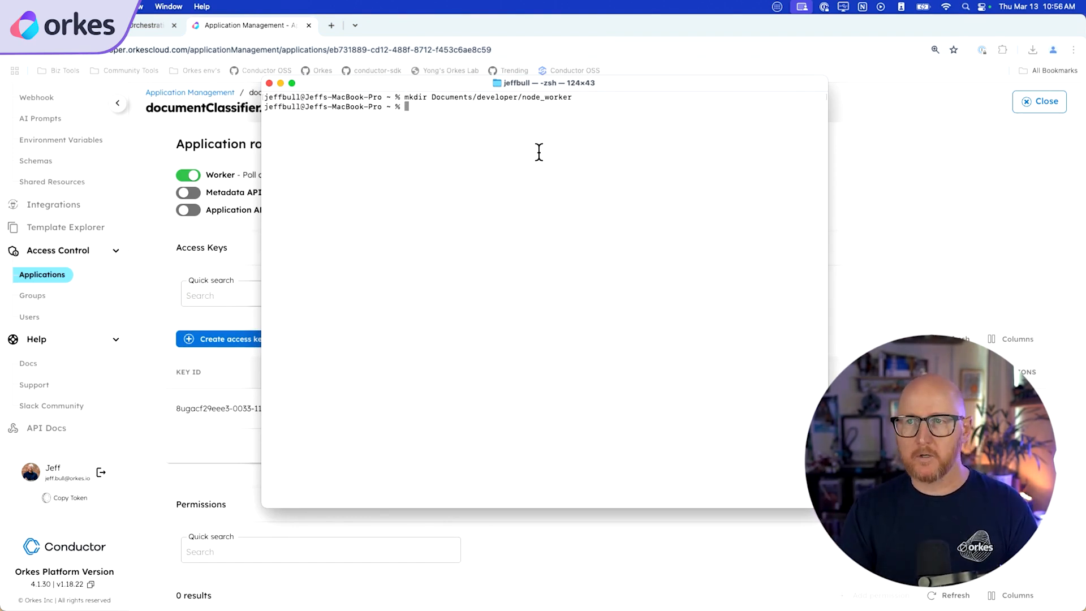
text(cd )
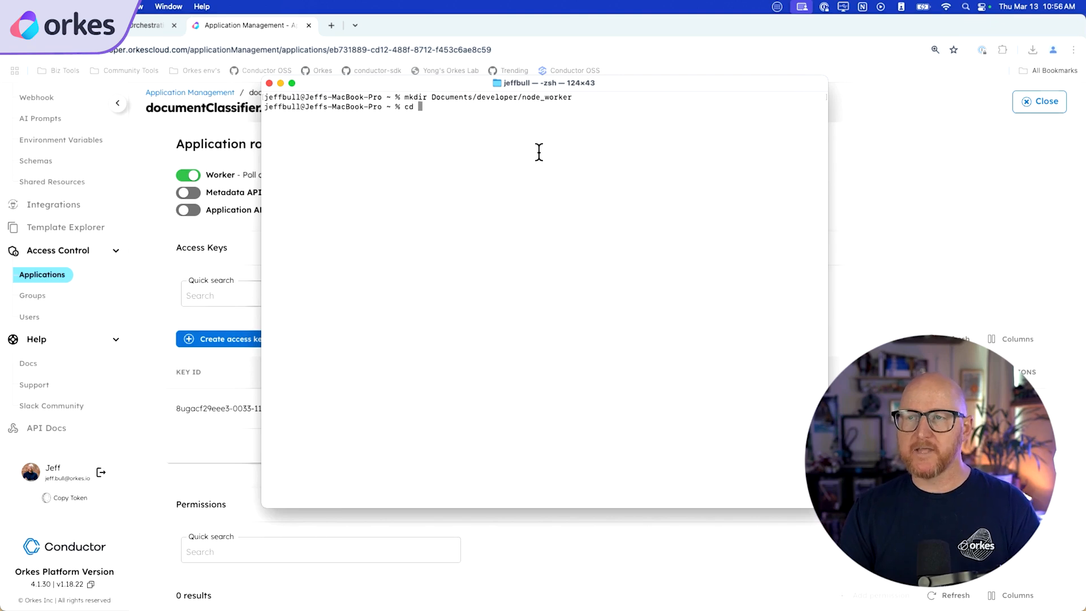
text(Documents/developer/node_worker)
key(Return)
- Initialize a default Node project in the node_worker directory with npm init -y
text(n)
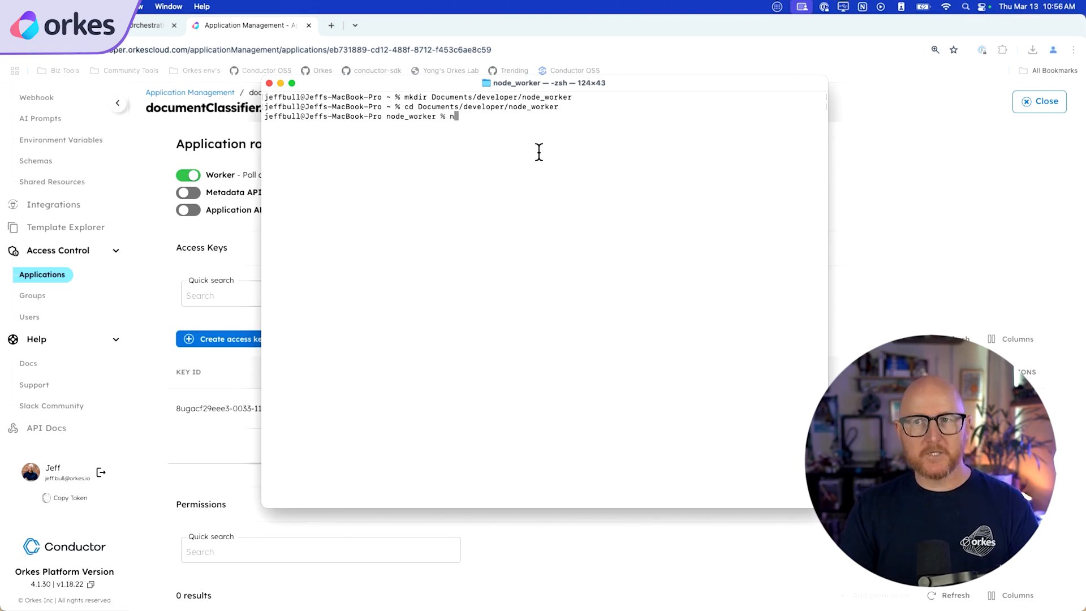
text(pm init 0)
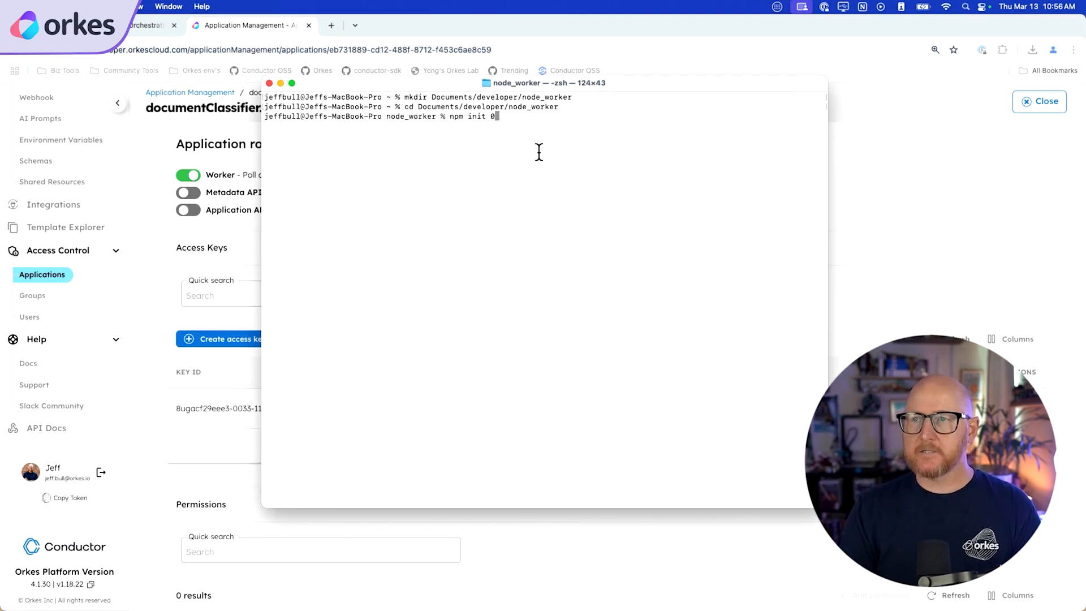
key(BackSpace)
text(-y)
key(Return)
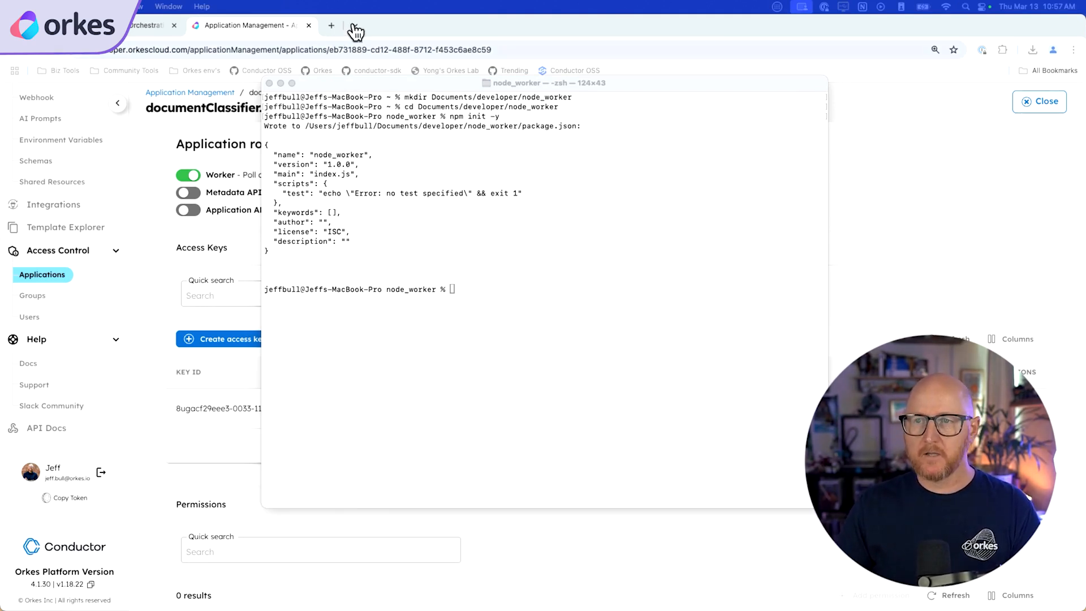
click(486, 270)
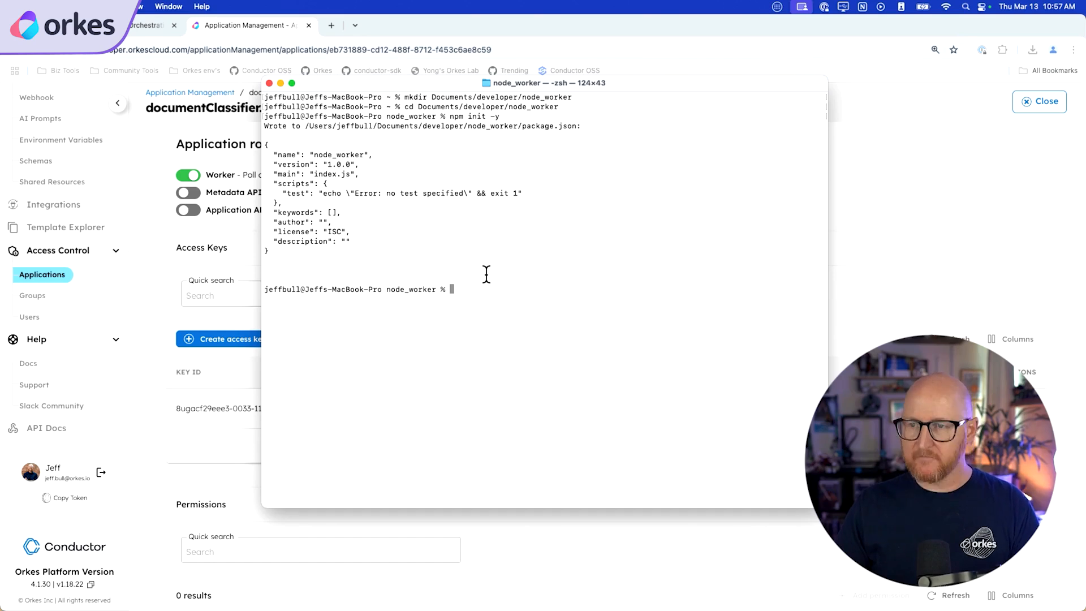
text(npm install @io-orkes/conductor-javascript @napi-rs/canvas pdfjs-dist tesseract.js)
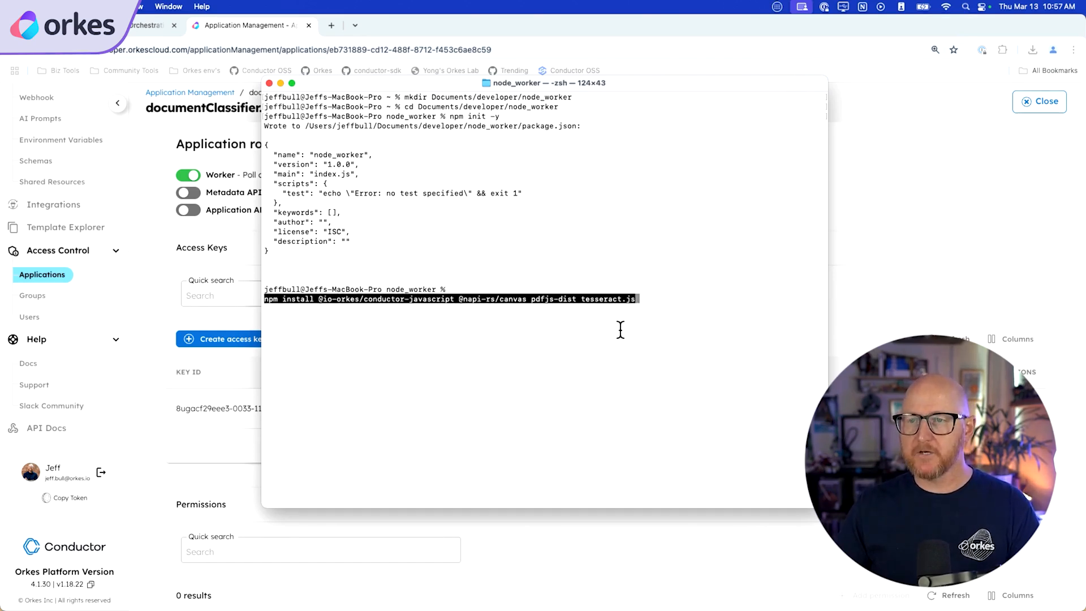
key(Return)
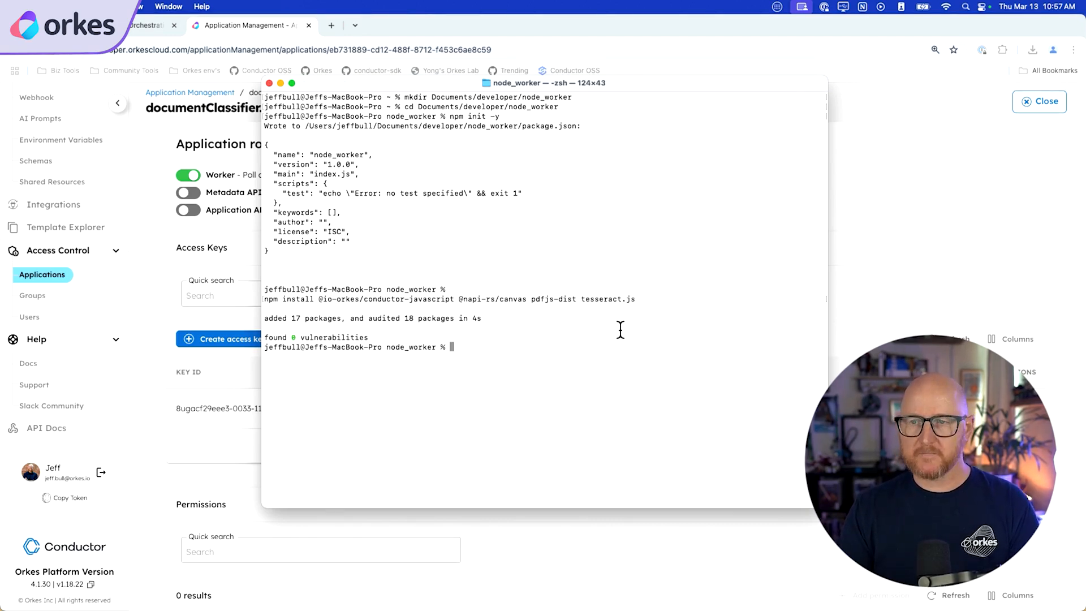
- Switch to Visual Studio Code and expand the node_worker project folder to list its files
key(super+Tab)
key(super+Tab)
key(super+Tab)
key(super+Tab)
key(super+Tab)
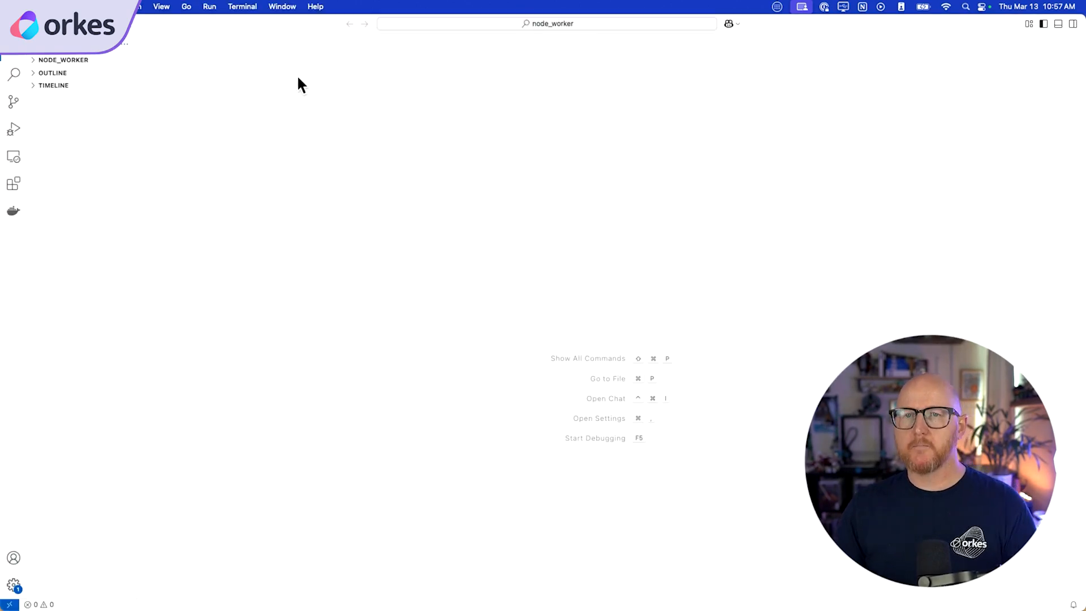
click(53, 59)
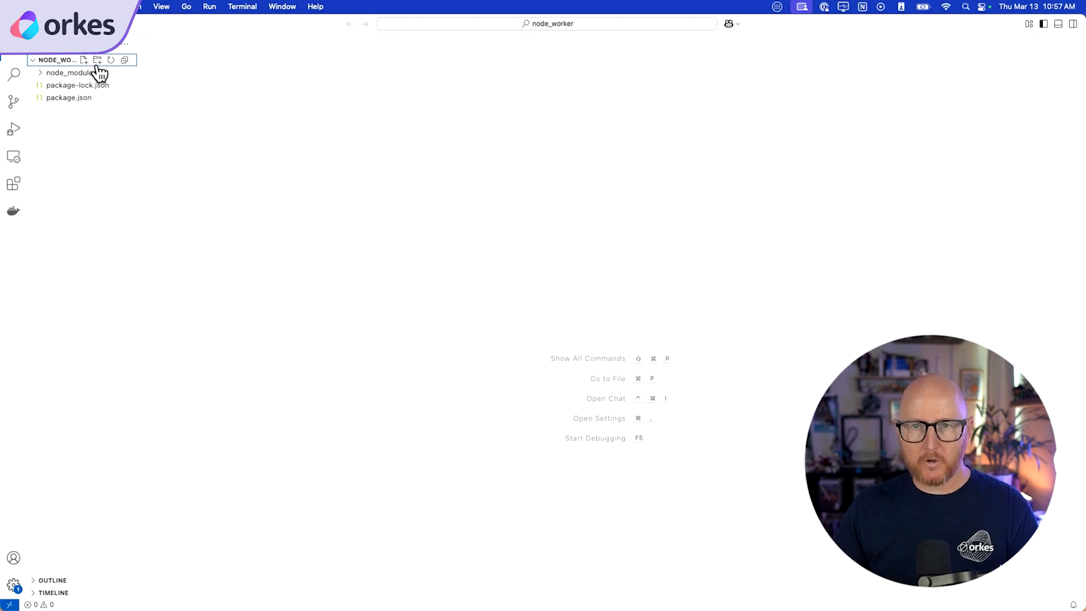
click(53, 70)
click(51, 68)
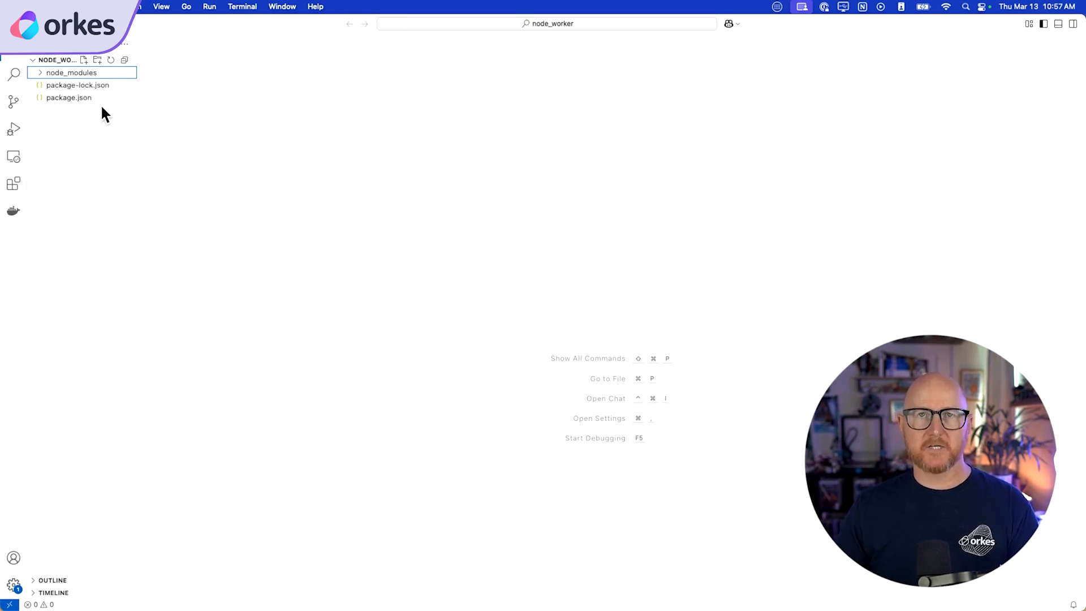
- Create a new file named index.js in the root of the node_worker project
click(83, 156)
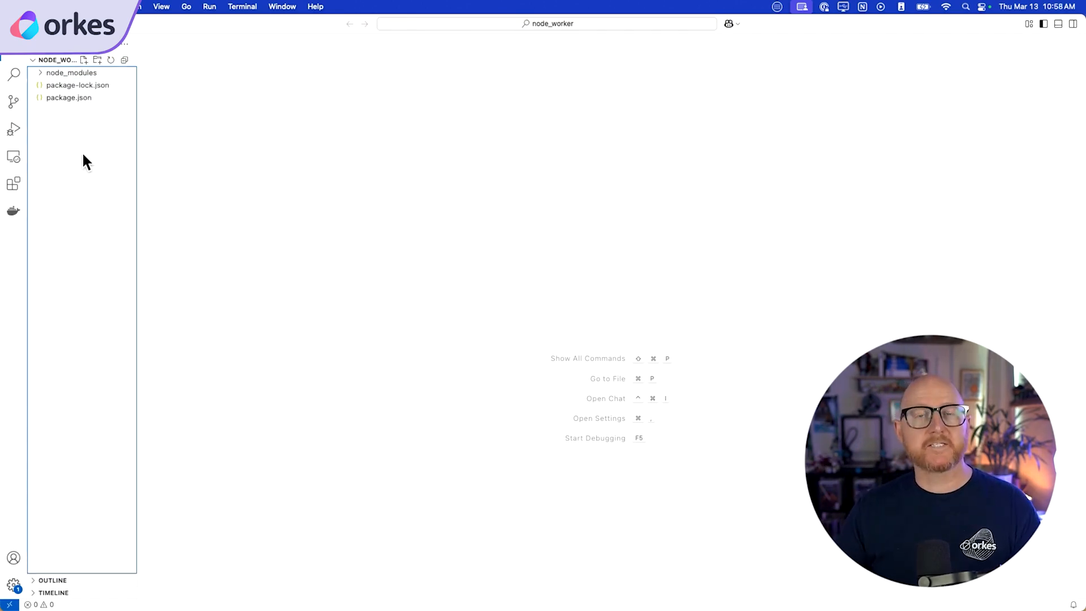
right_click(83, 151)
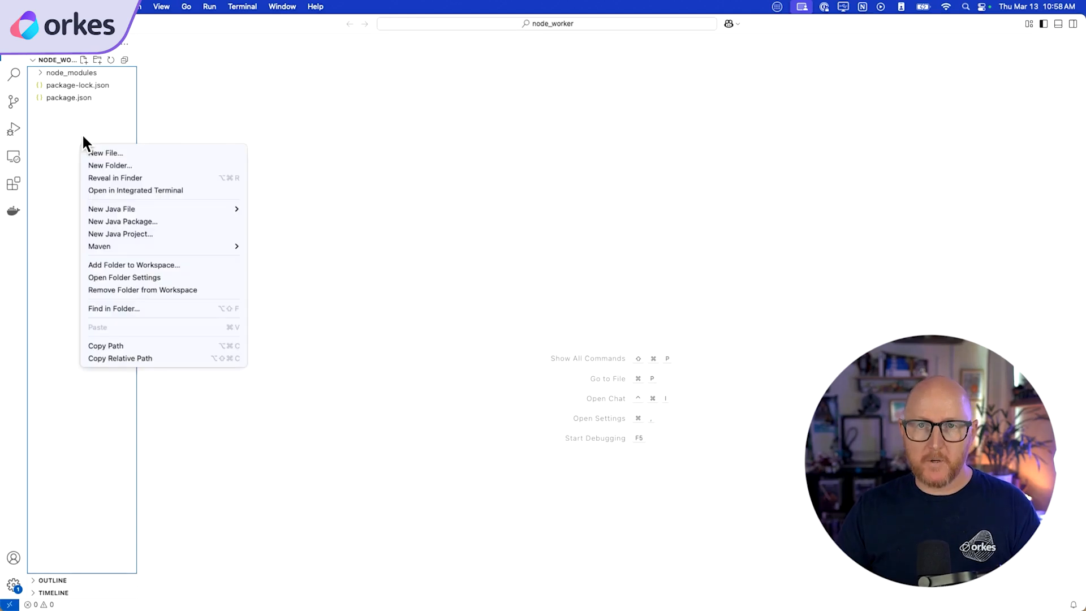
click(90, 148)
text(index.js)
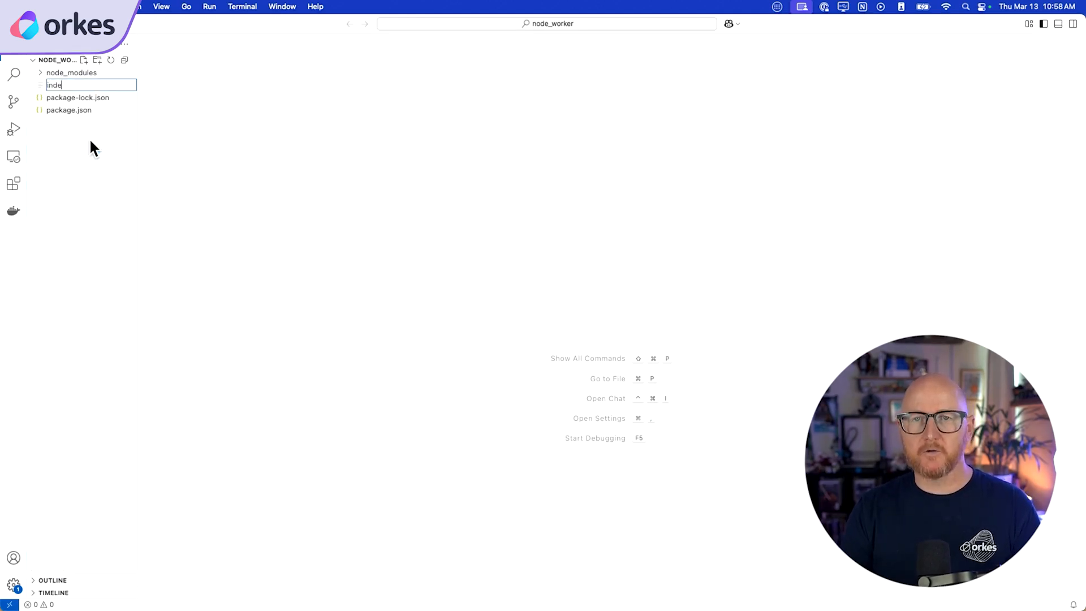
key(Return)
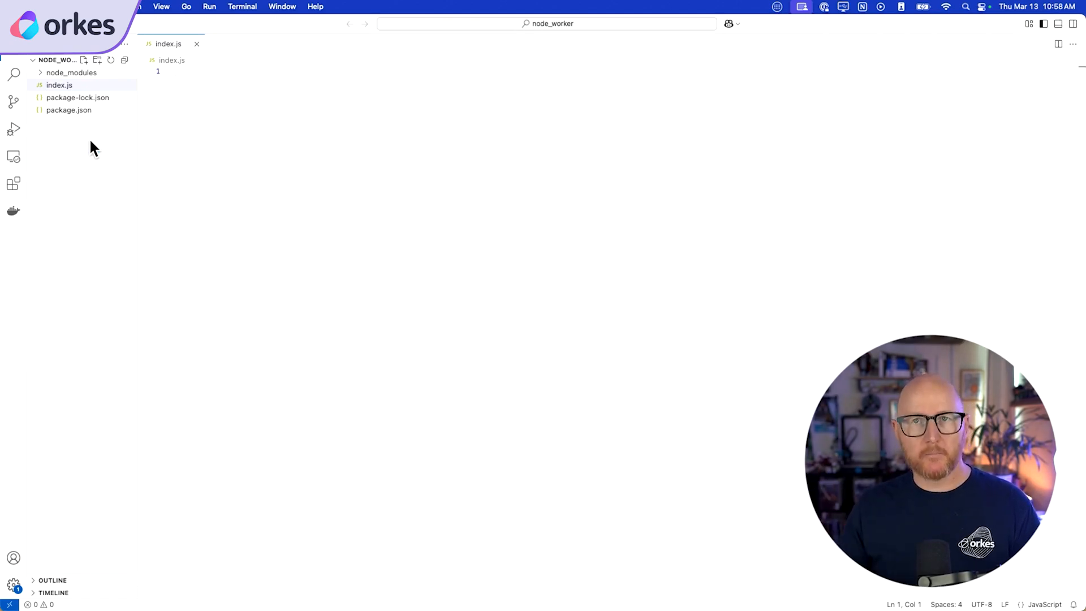
- Copy the OCR worker code from the blog article in the browser and paste it into index.js
key(super+Tab)
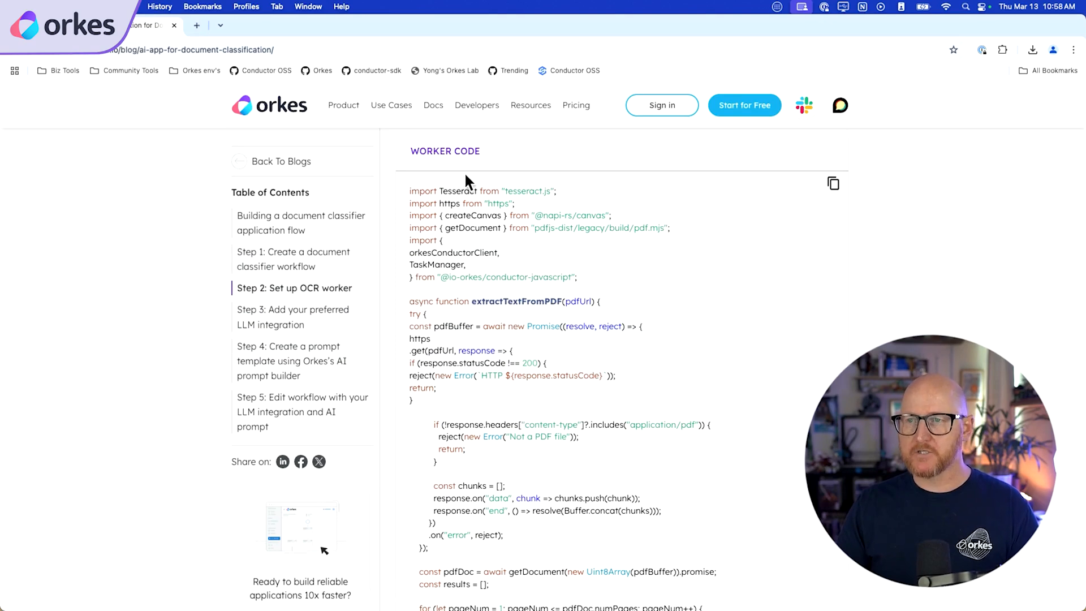
click(836, 180)
key(super+Tab)
key(super+v)
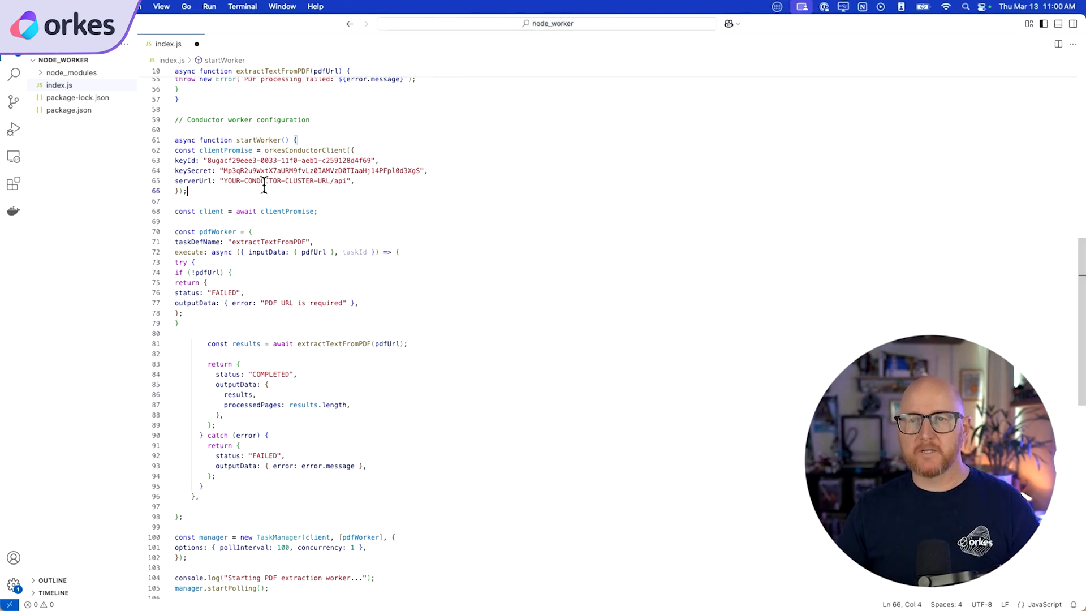
drag(224, 179, 349, 176)
key(super+v)
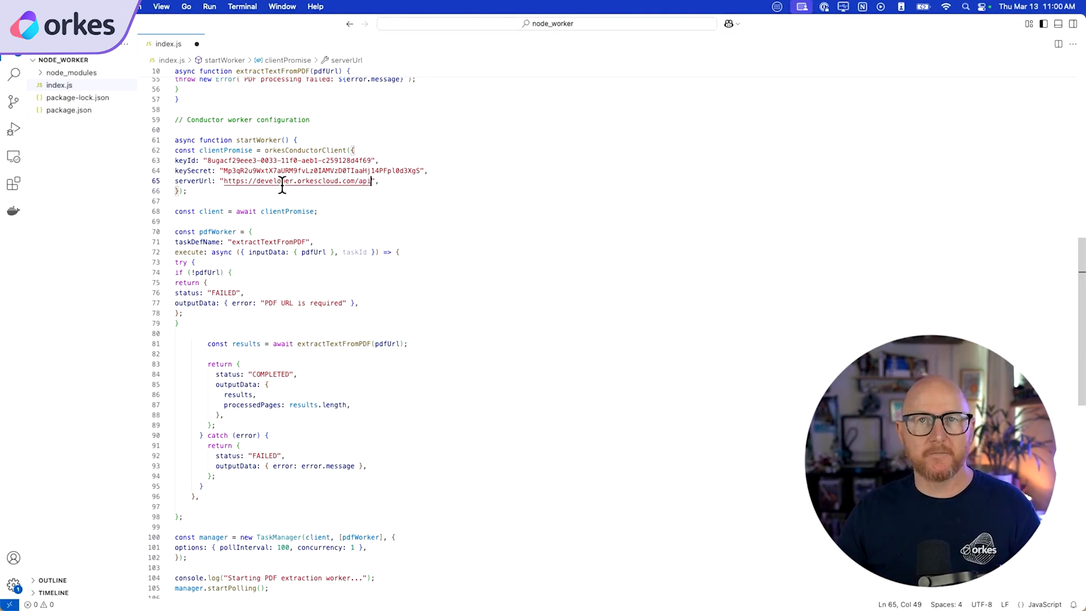
key(super+s)
click(365, 240)
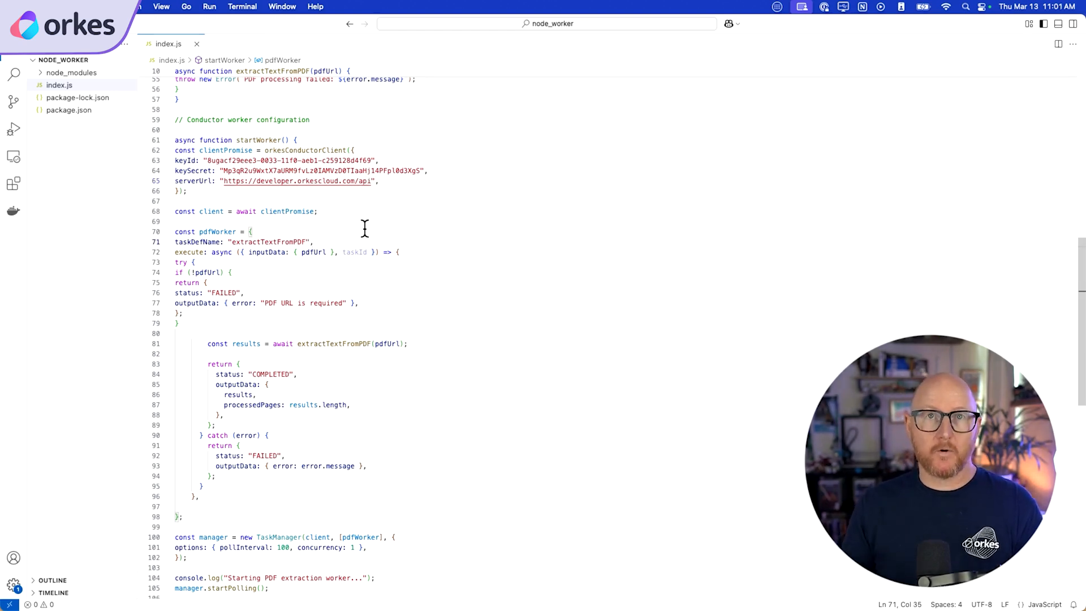
- Open a new integrated terminal and start the worker with node index.js
click(242, 7)
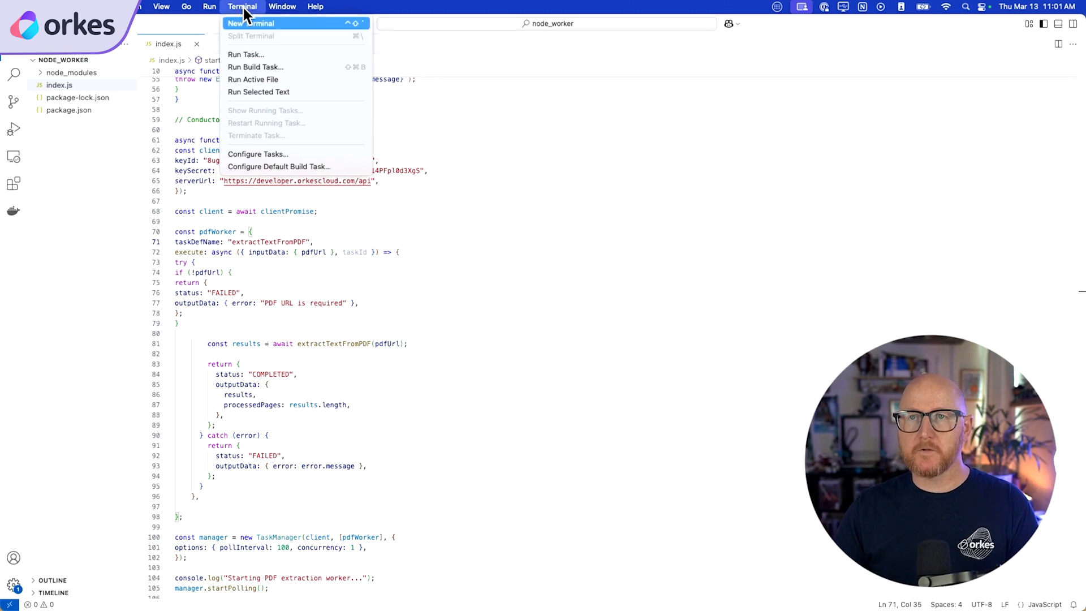
click(247, 23)
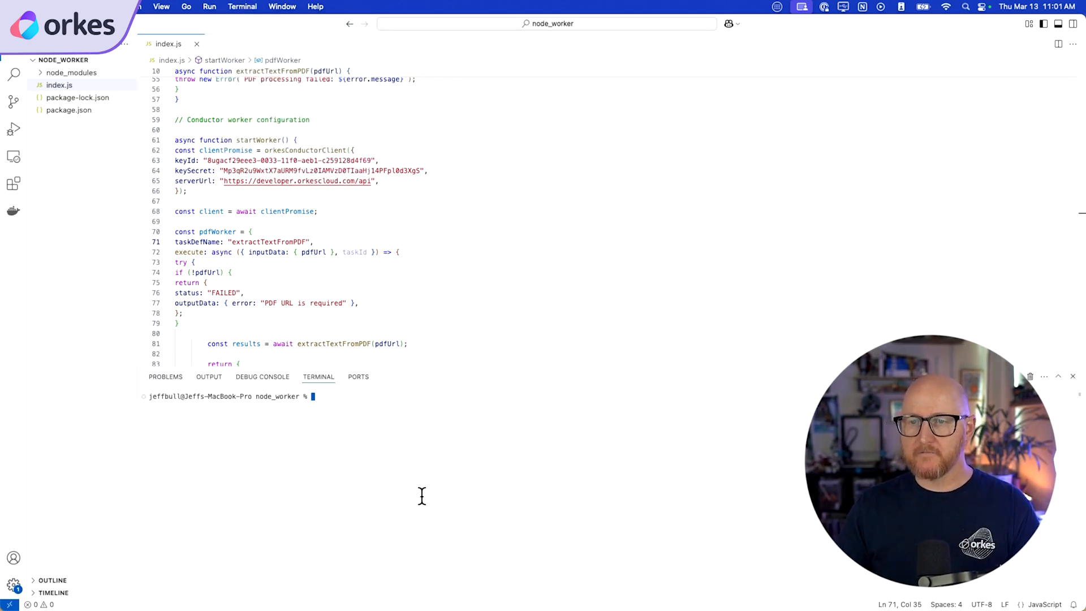
text(node index)
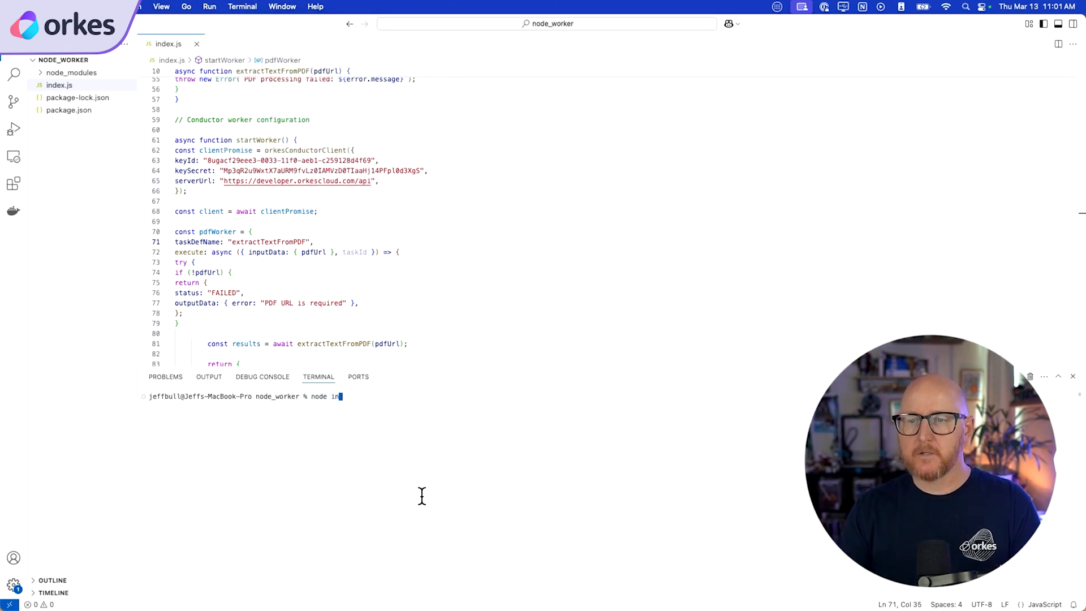
text(.js)
key(Return)
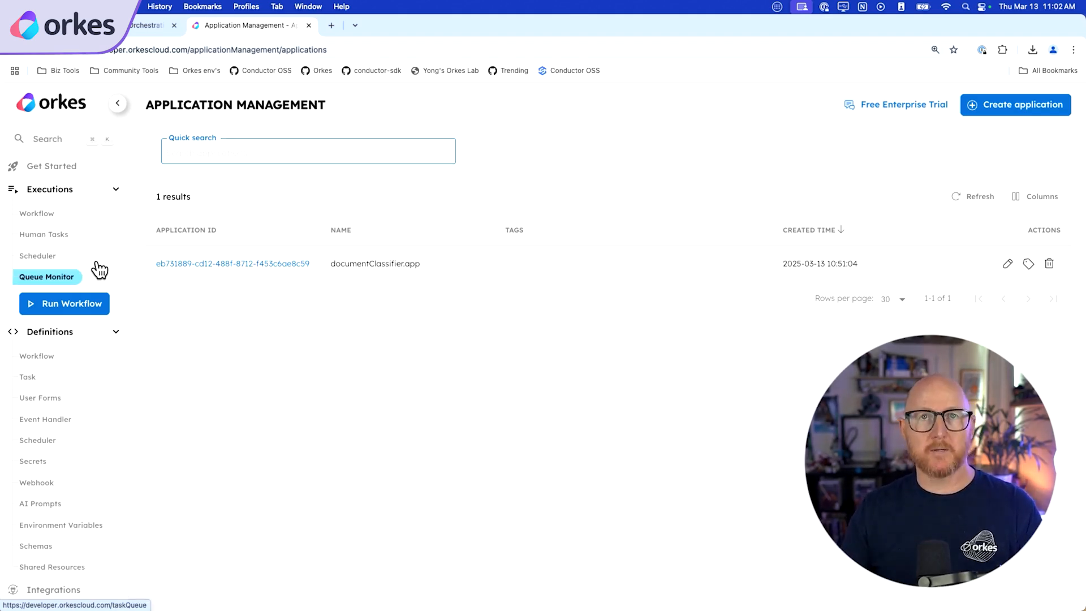
- Go to the integrations, browse the AI / LLM providers and examine the fields required for a new Anthropic Claude integration
scroll(100, 270, down, 5)
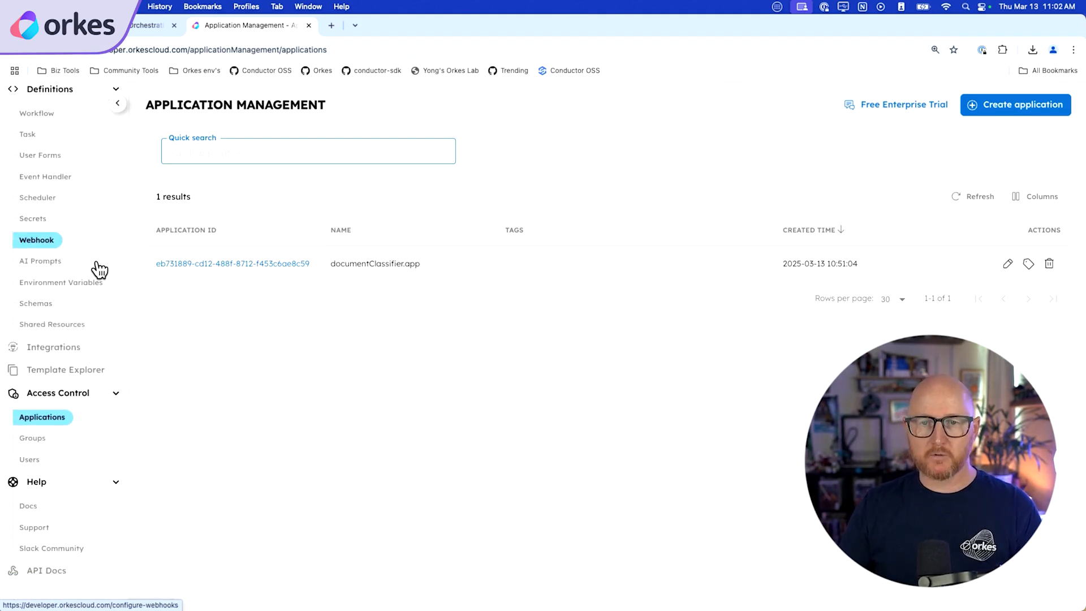
click(56, 337)
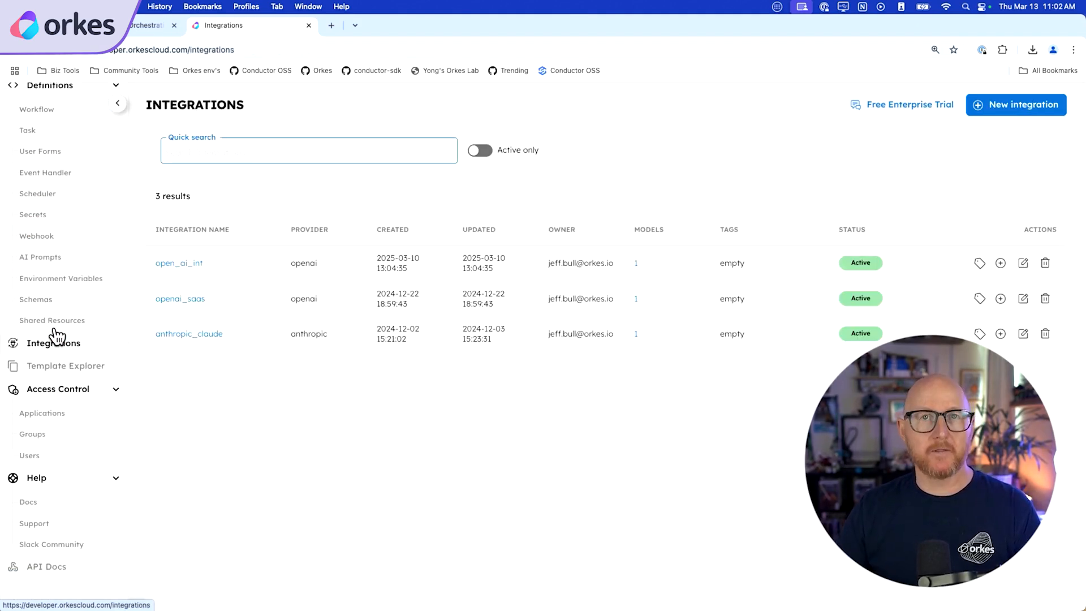
click(1012, 103)
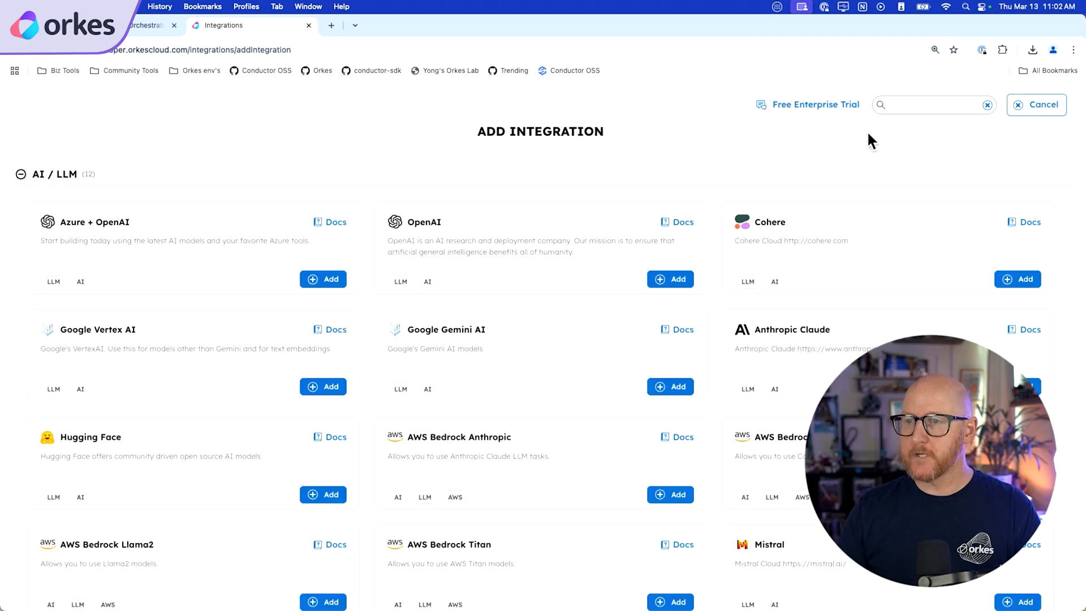
scroll(374, 149, down, 2)
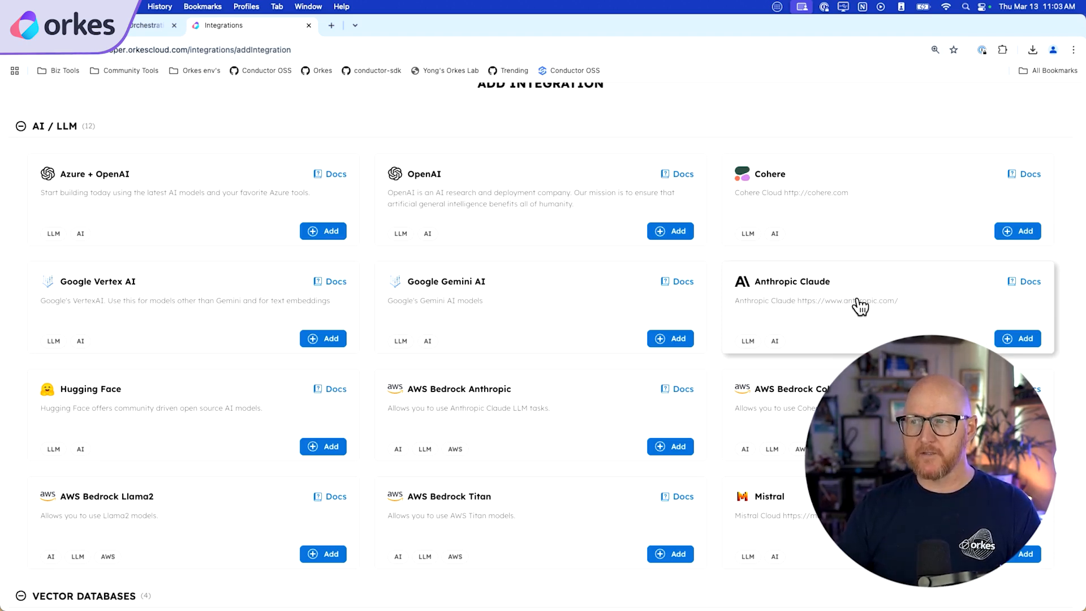
click(1018, 338)
click(584, 245)
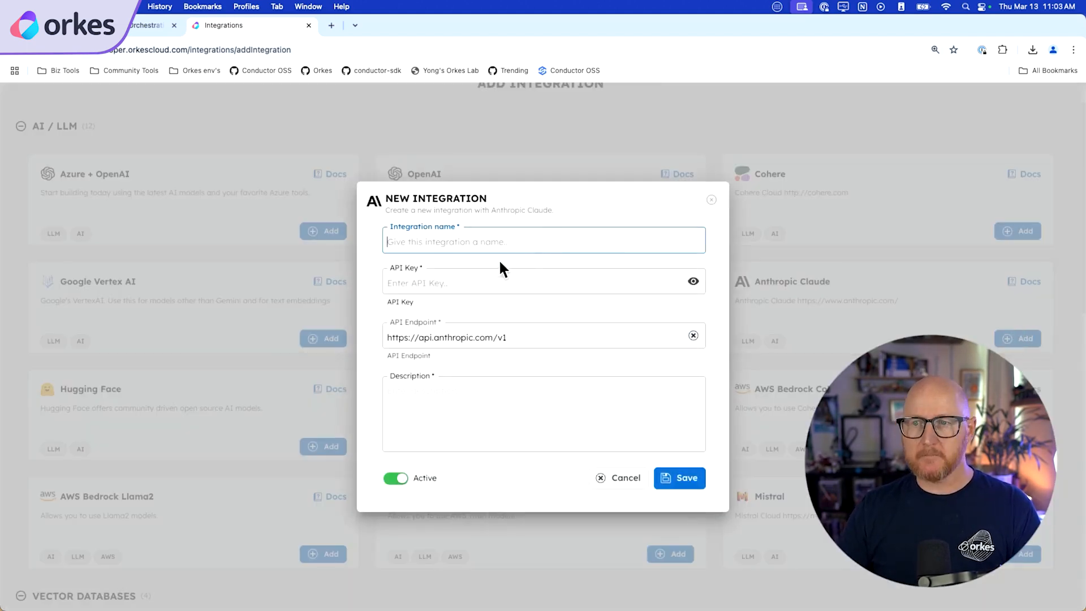
click(456, 281)
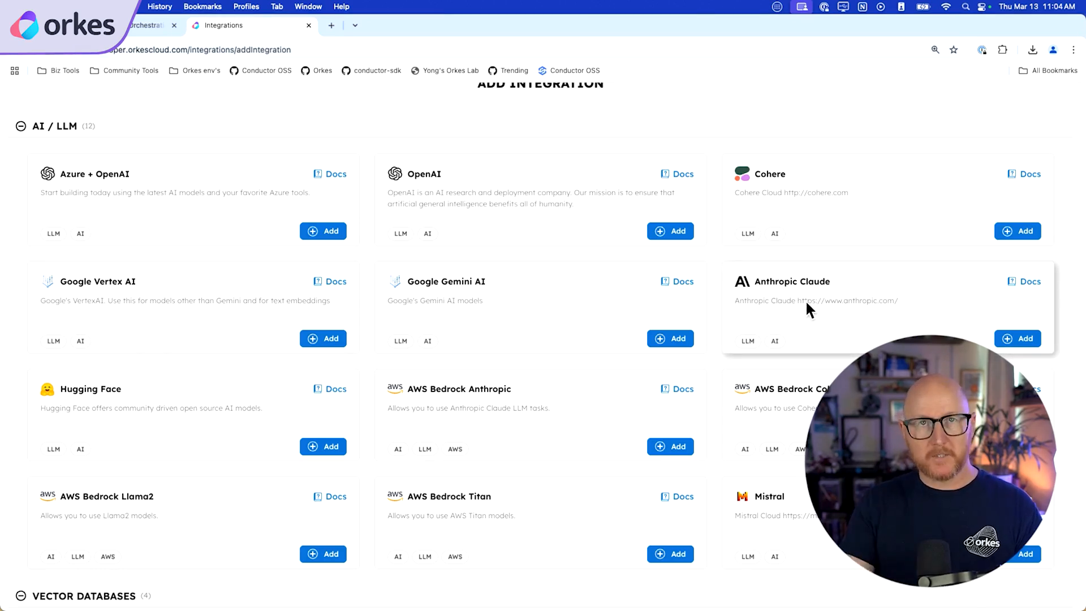
- Open the Anthropic Claude integration documentation and read how to obtain the API key
click(1032, 275)
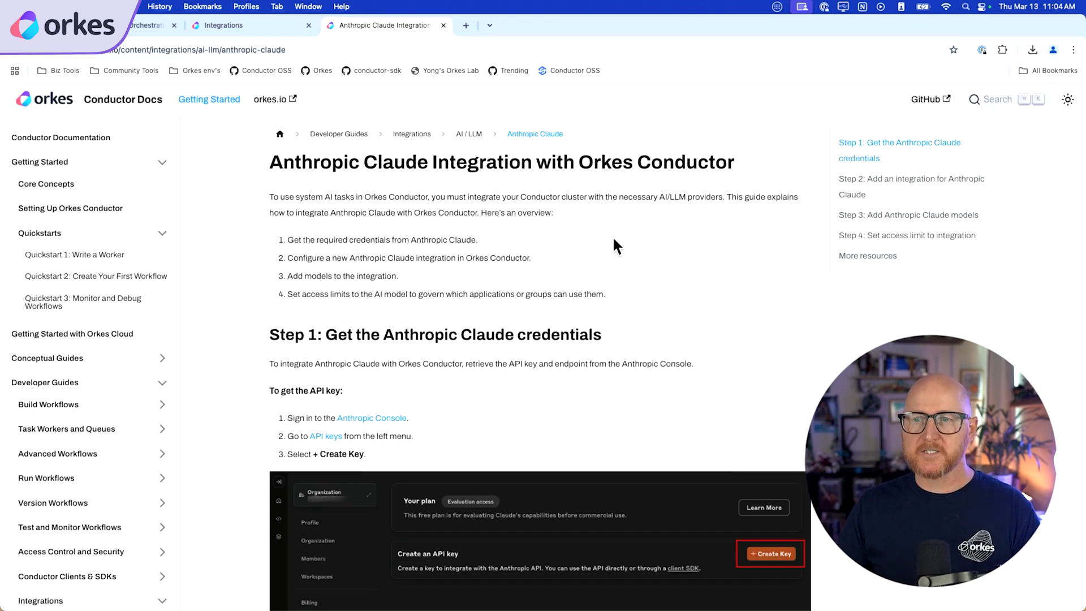
scroll(707, 243, down, 5)
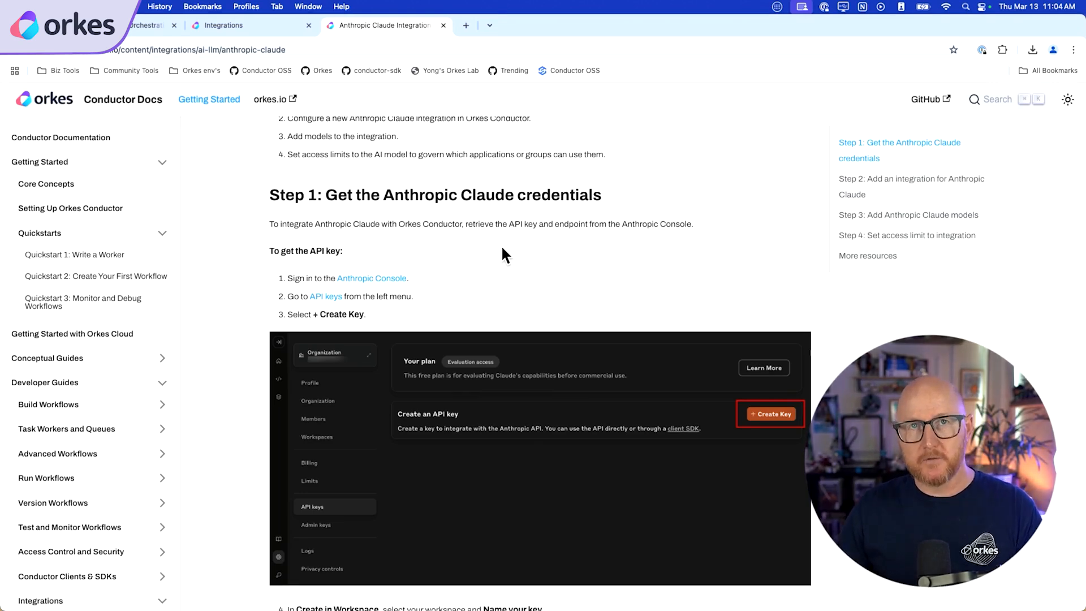
scroll(1016, 134, up, 1)
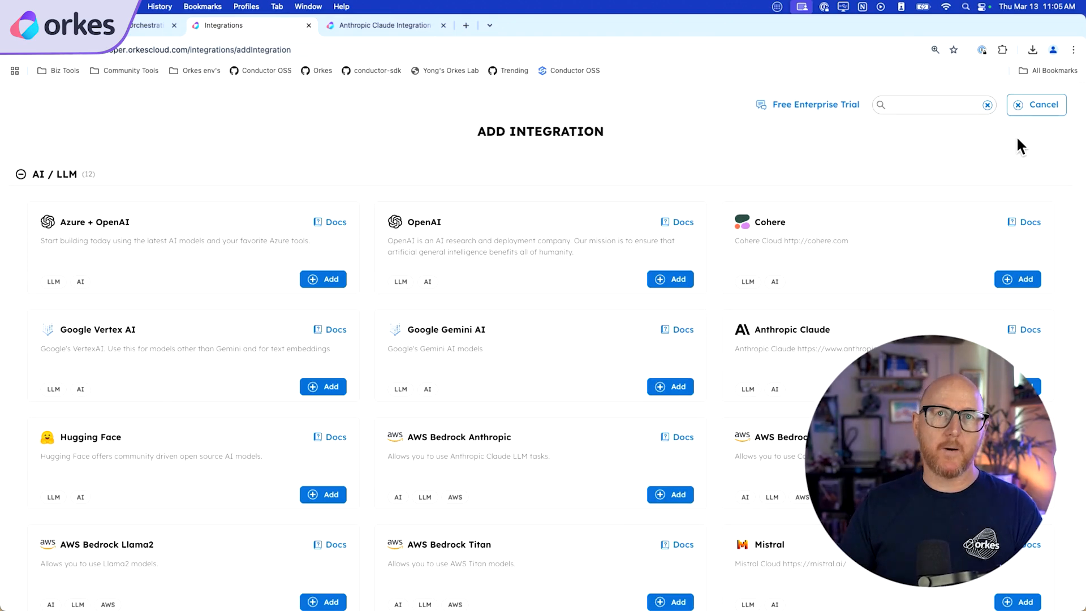
- Leave the list of providers and open the existing anthropic_claude integration to review its configuration
click(1037, 105)
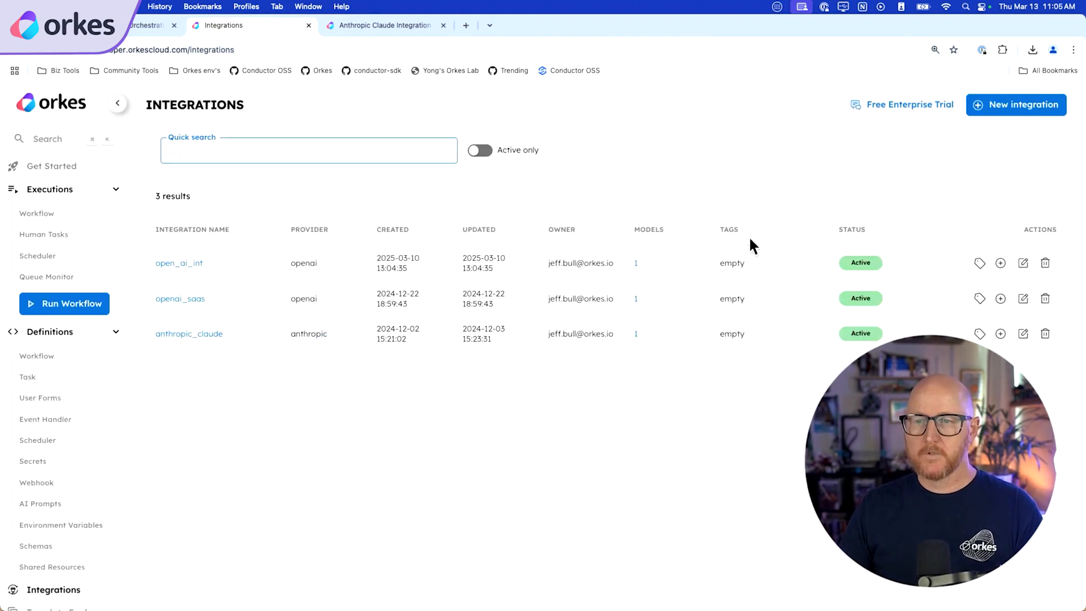
click(218, 333)
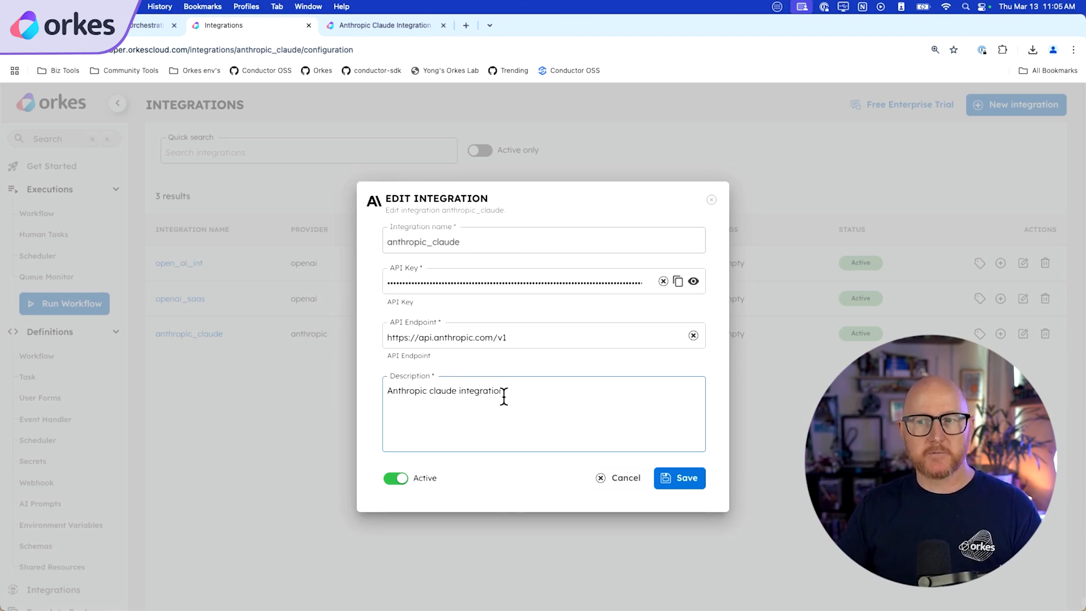
- Leave the anthropic_claude configuration, then review the integration's models and the fields for adding a new model without creating one
click(691, 478)
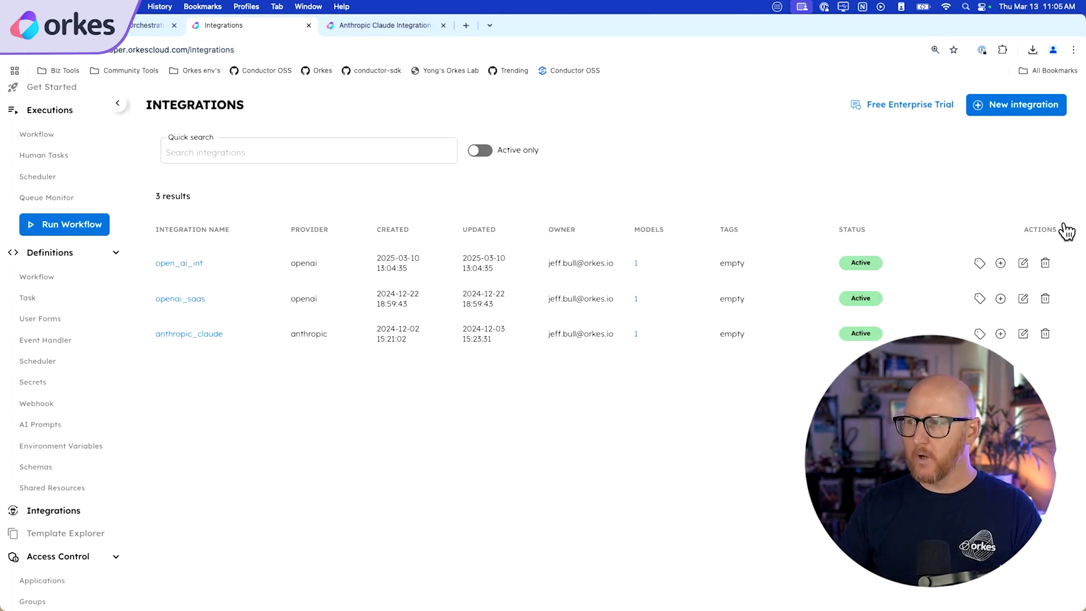
click(1016, 333)
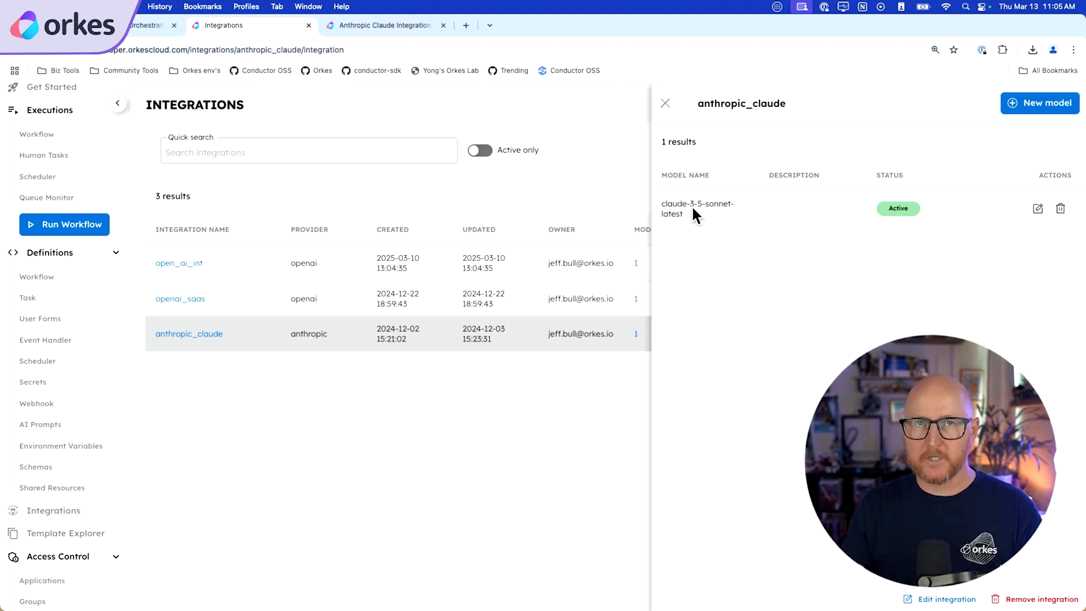
click(1057, 96)
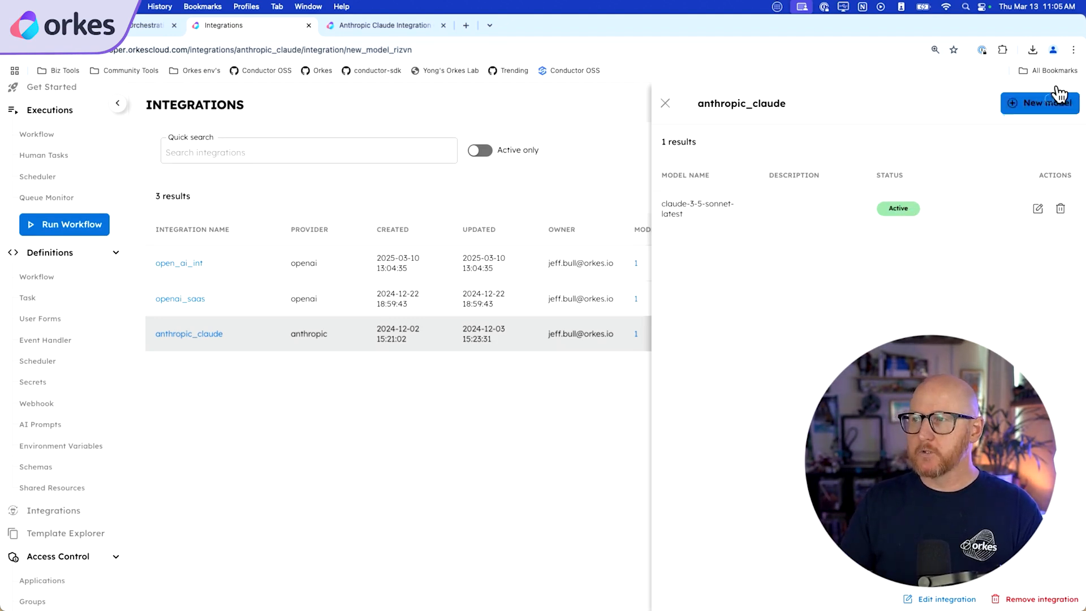
drag(461, 294, 379, 289)
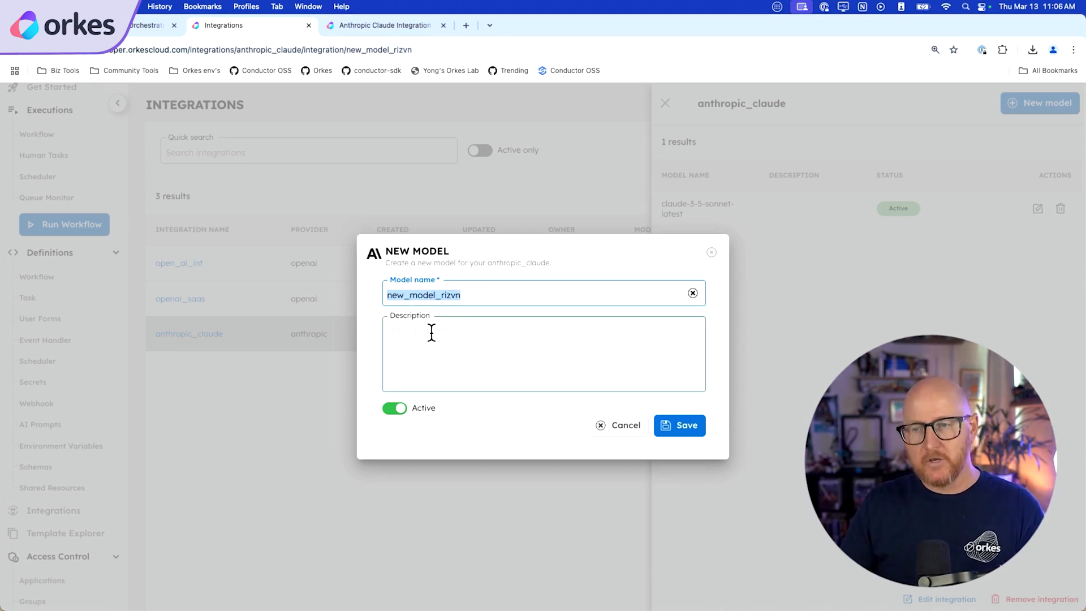
click(617, 425)
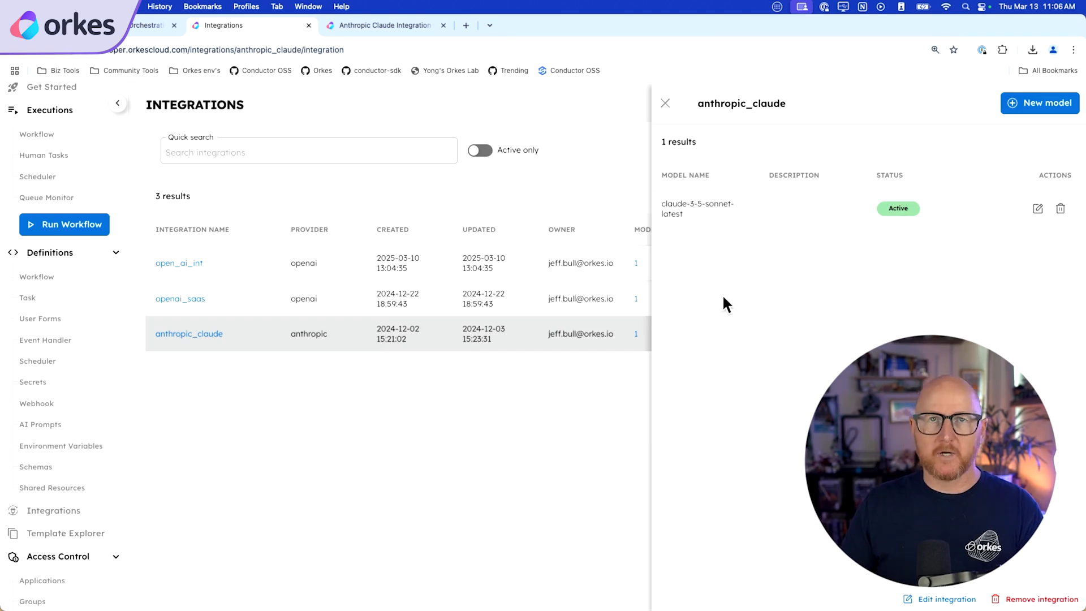
click(225, 442)
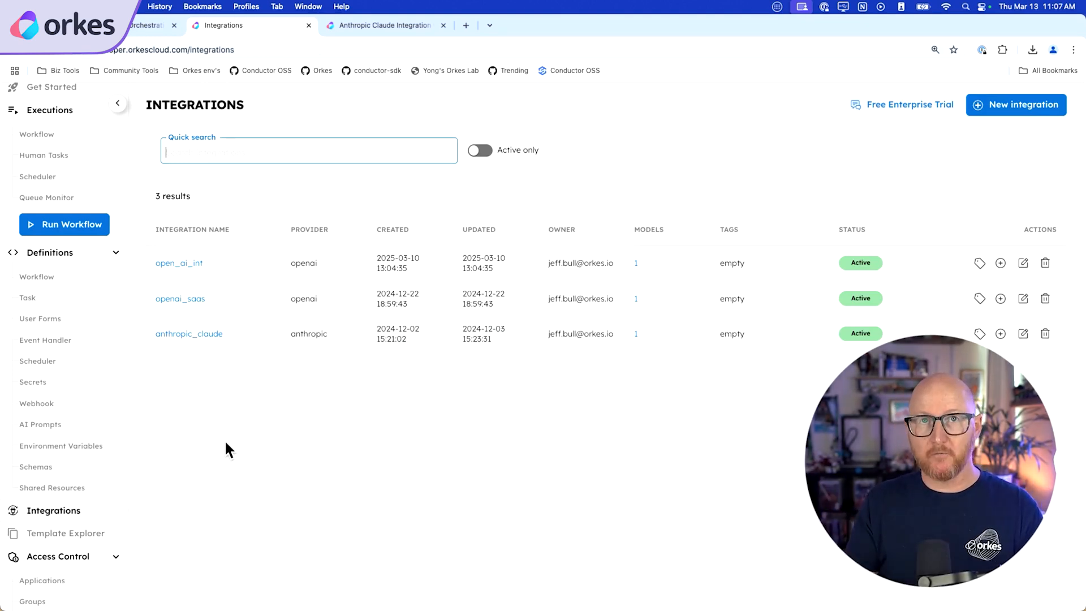
- Start a new AI prompt named doc_classifier_prompt that uses the anthropic_claude:claude-3-5-sonnet-latest model
click(57, 422)
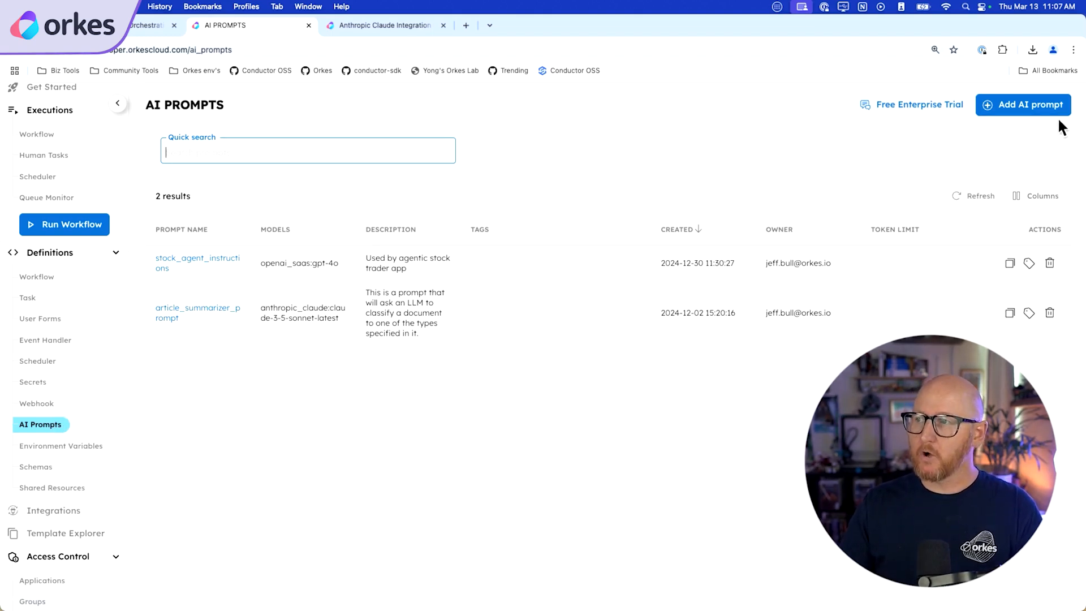
click(1029, 104)
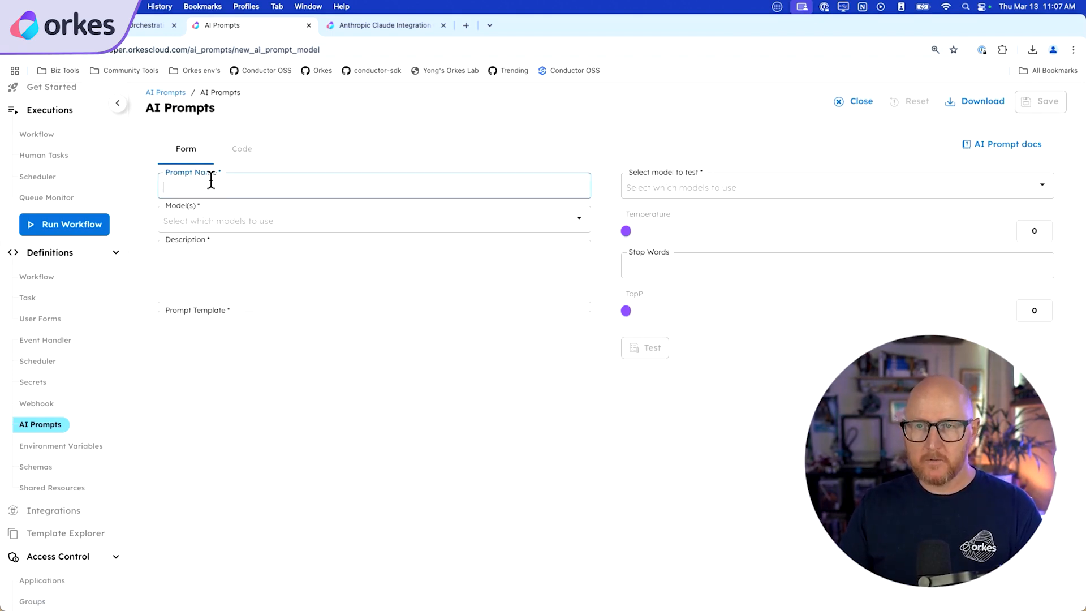
text(doc_classifier_prompt)
click(245, 212)
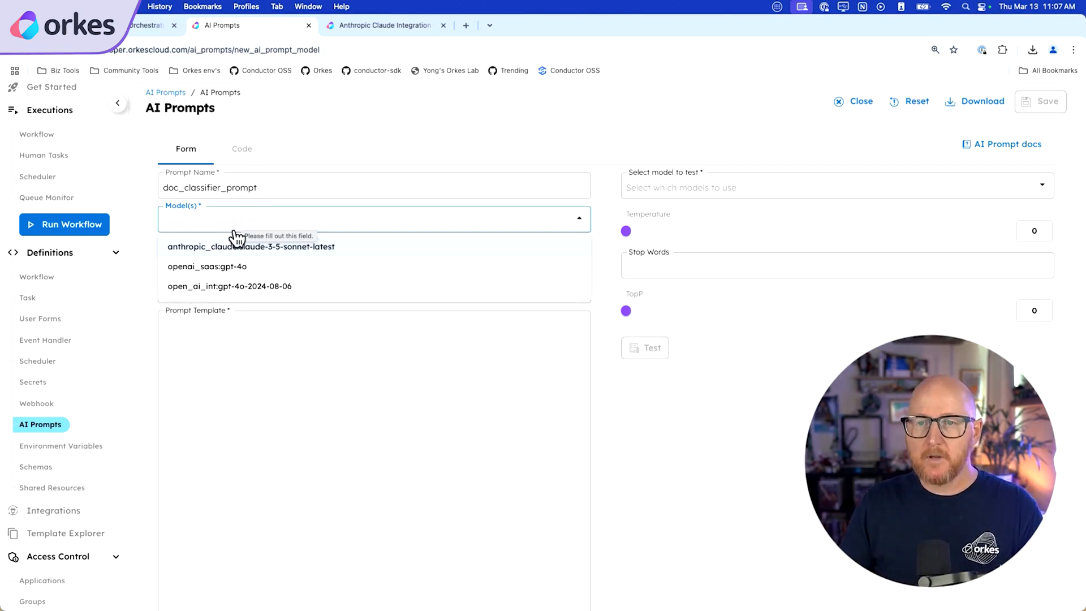
click(291, 245)
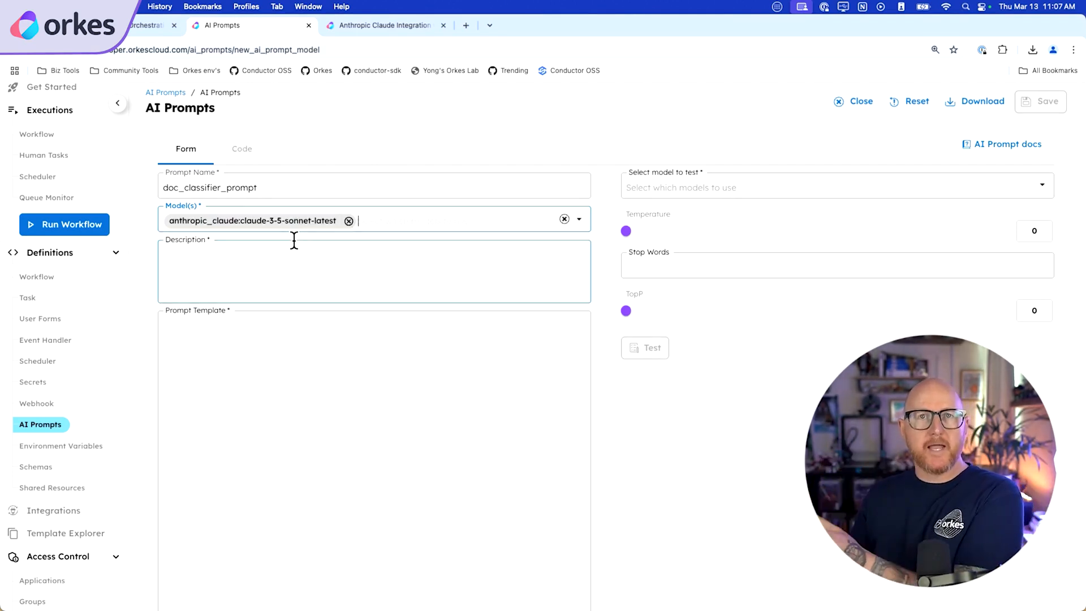
- Reuse the prompt name doc_classifier_prompt as the prompt's description
click(282, 249)
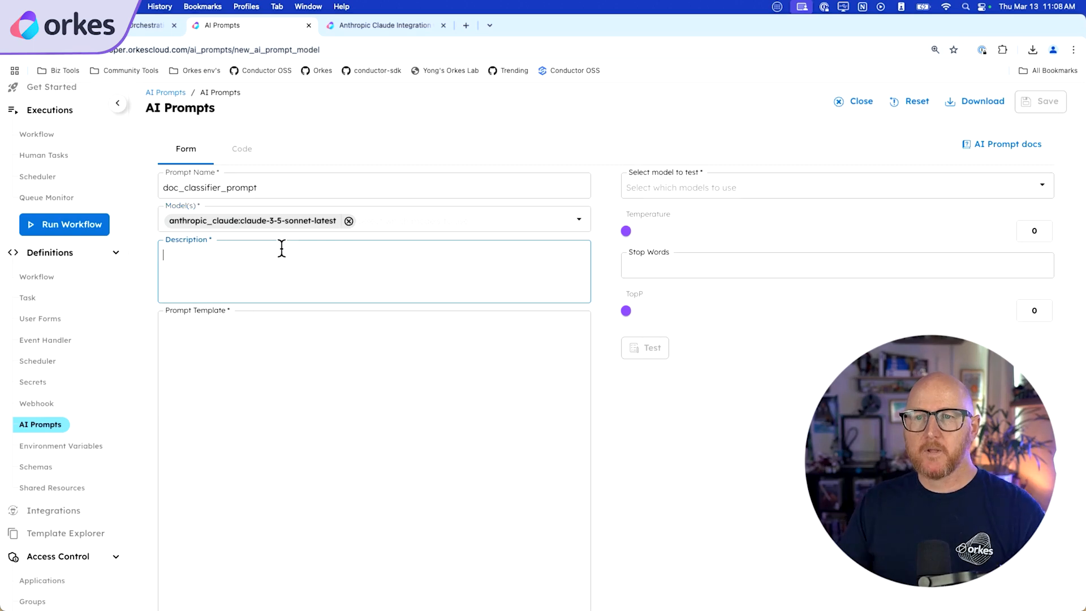
drag(270, 184, 161, 182)
key(super+c)
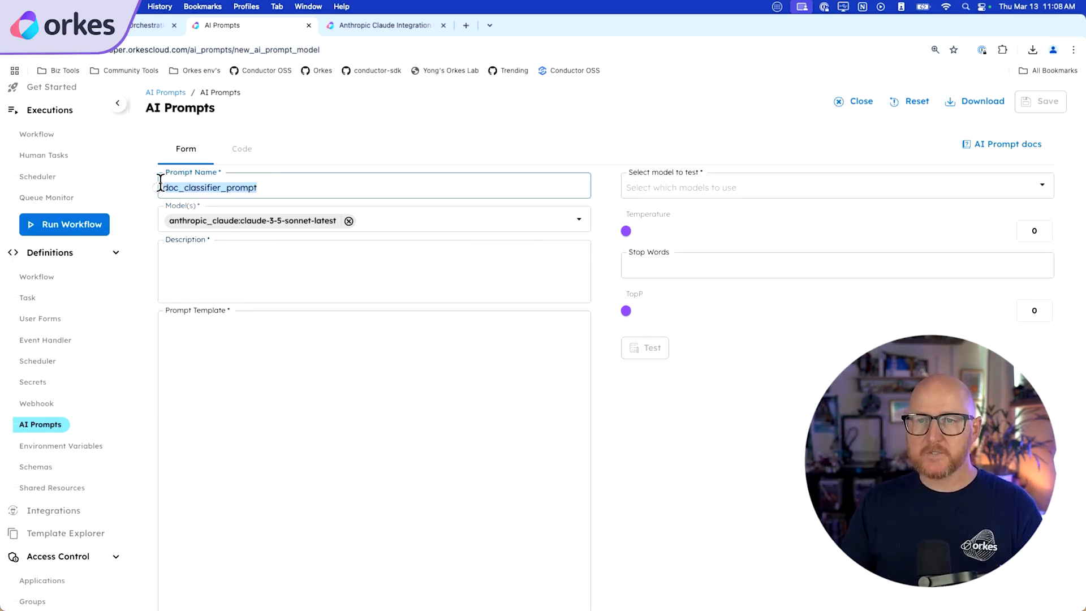
click(195, 248)
key(super+v)
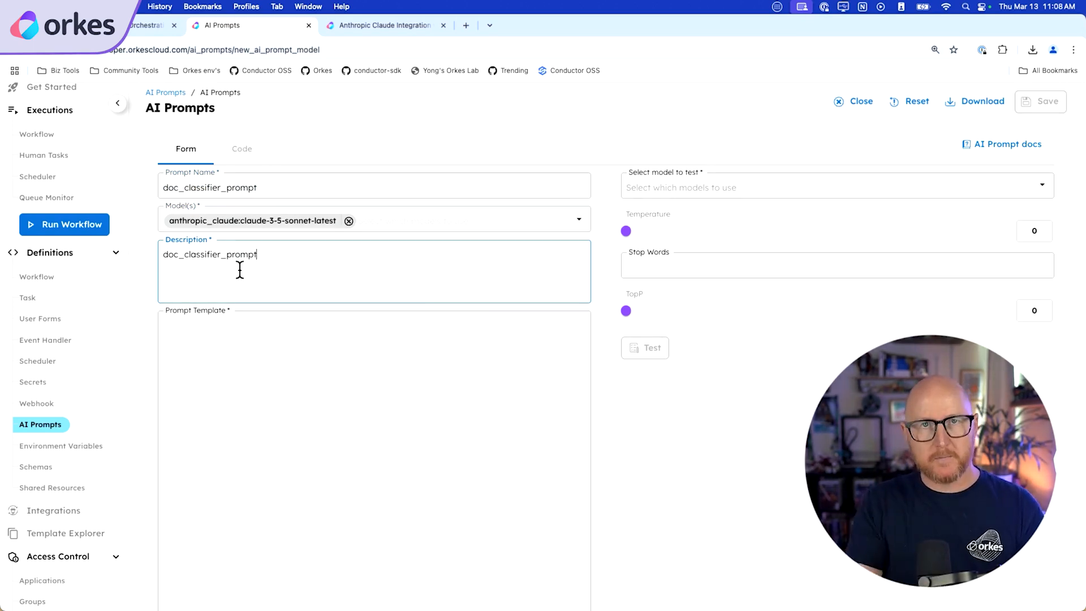
- Copy the example classification prompt from Step 4 of the Orkes document classification blog article
click(242, 332)
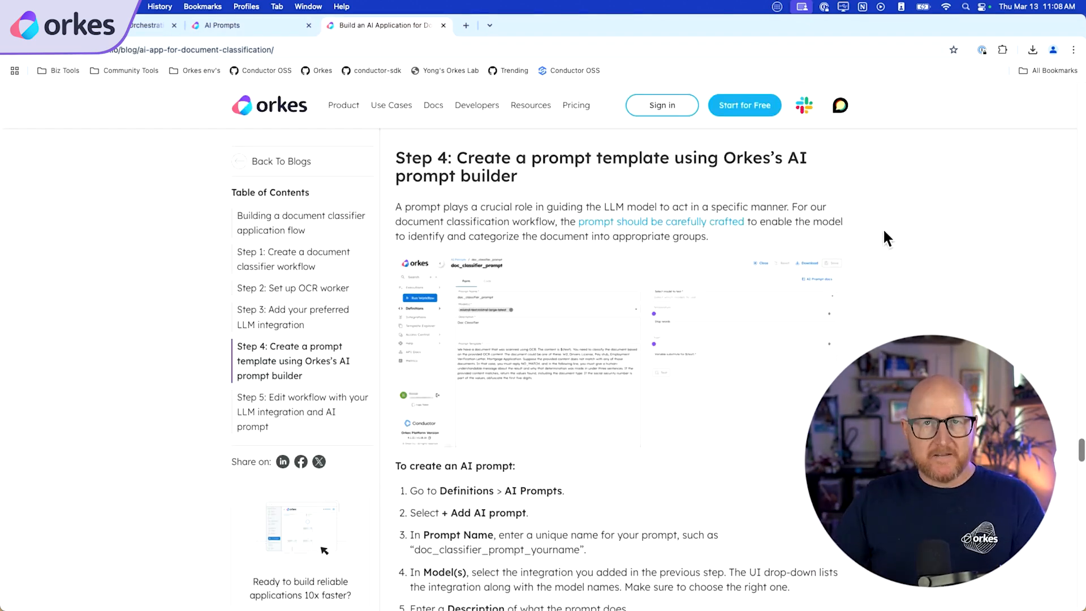
scroll(883, 231, down, 4)
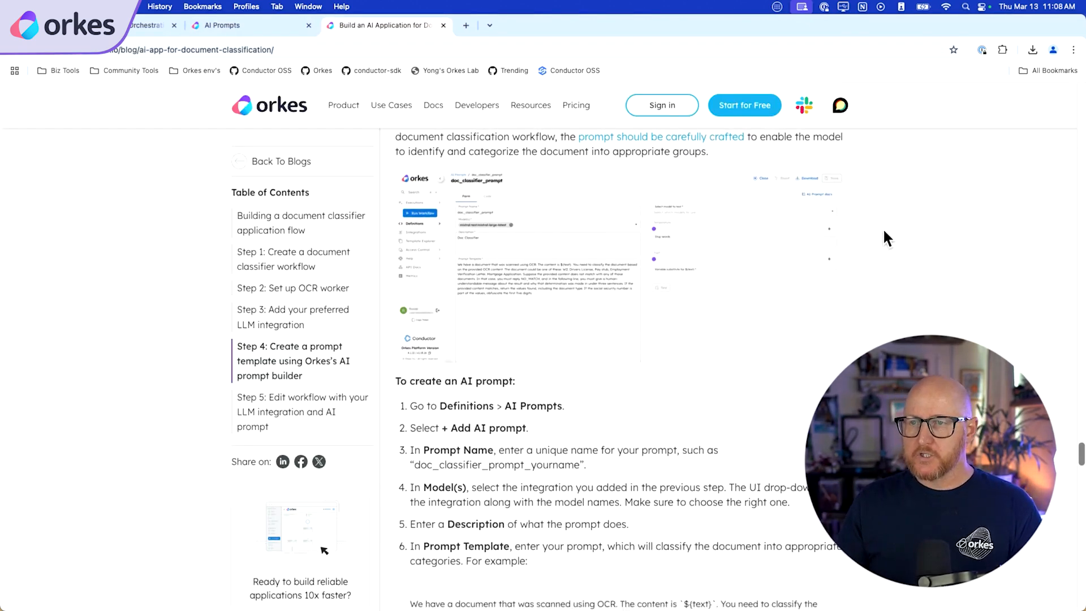
scroll(884, 231, up, 4)
scroll(884, 231, down, 12)
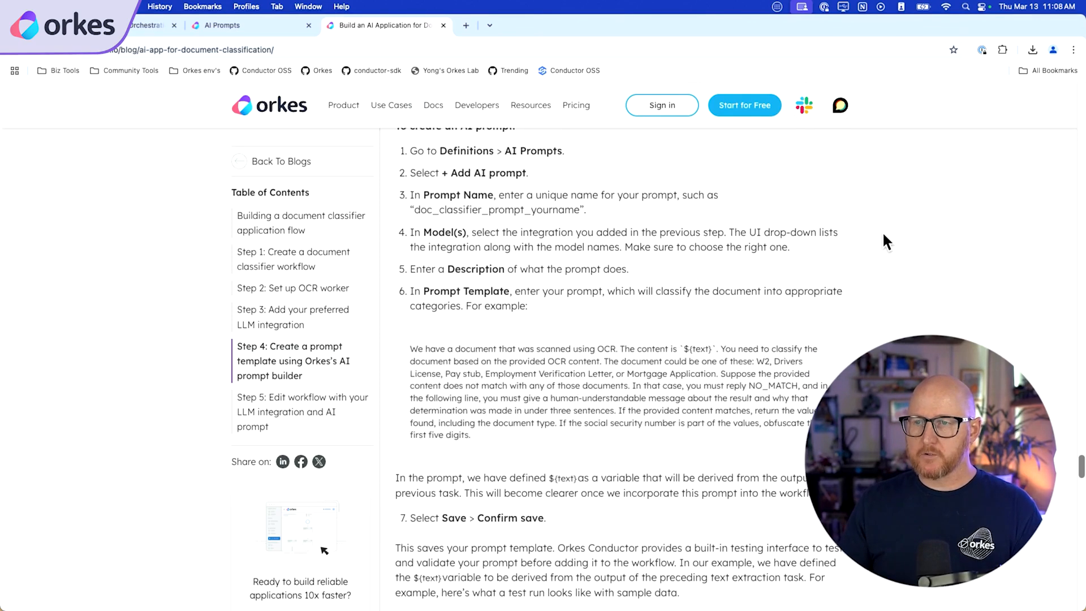
drag(413, 266, 477, 362)
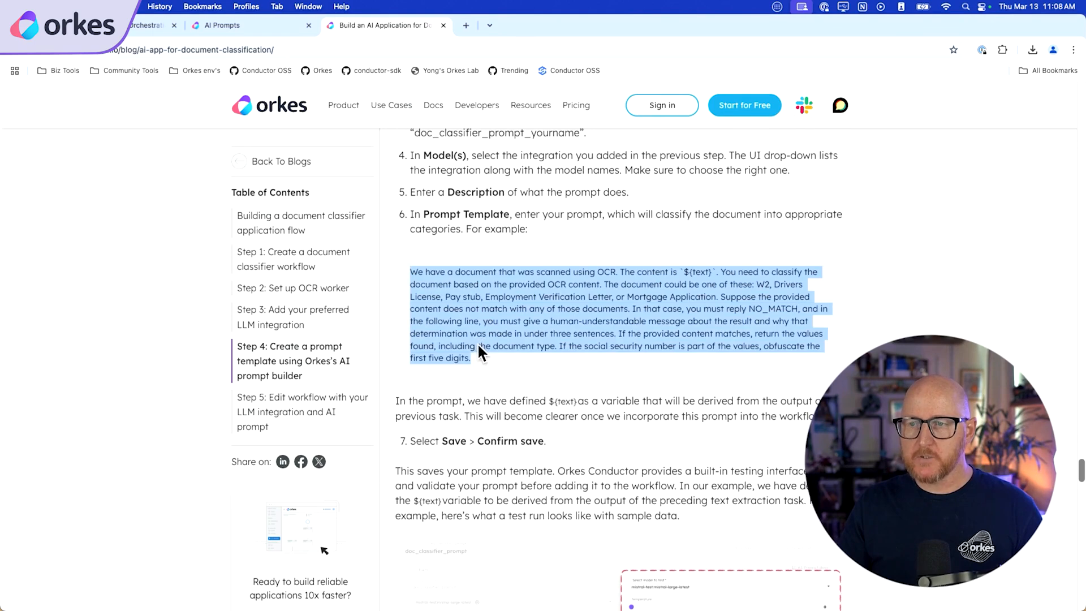
right_click(488, 295)
click(494, 310)
- Paste the copied text as the template of doc_classifier_prompt, then save the prompt and confirm the save
click(272, 16)
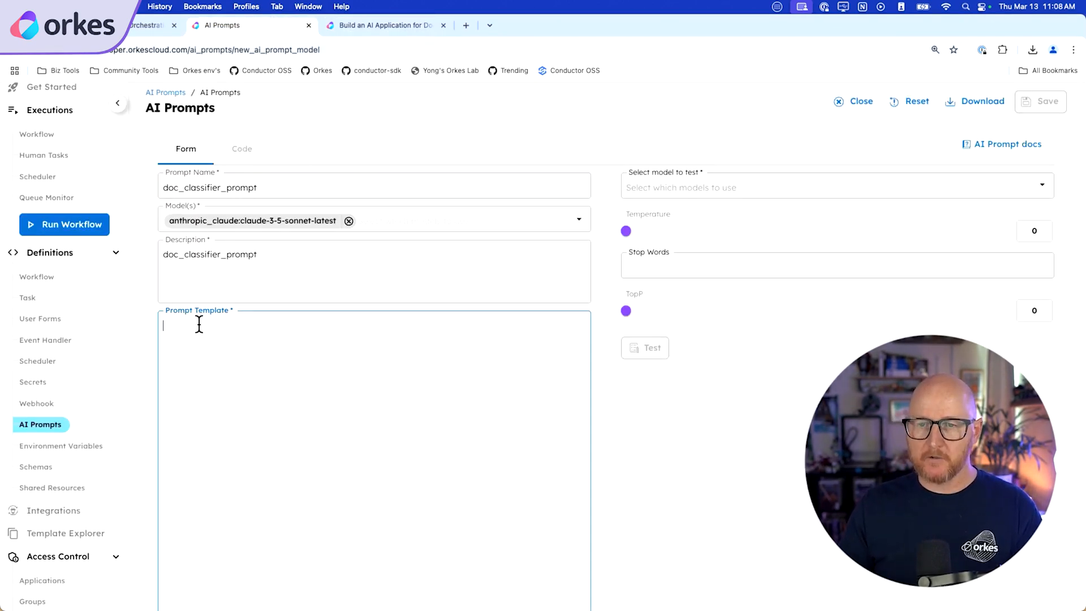
key(super+v)
key(super+space)
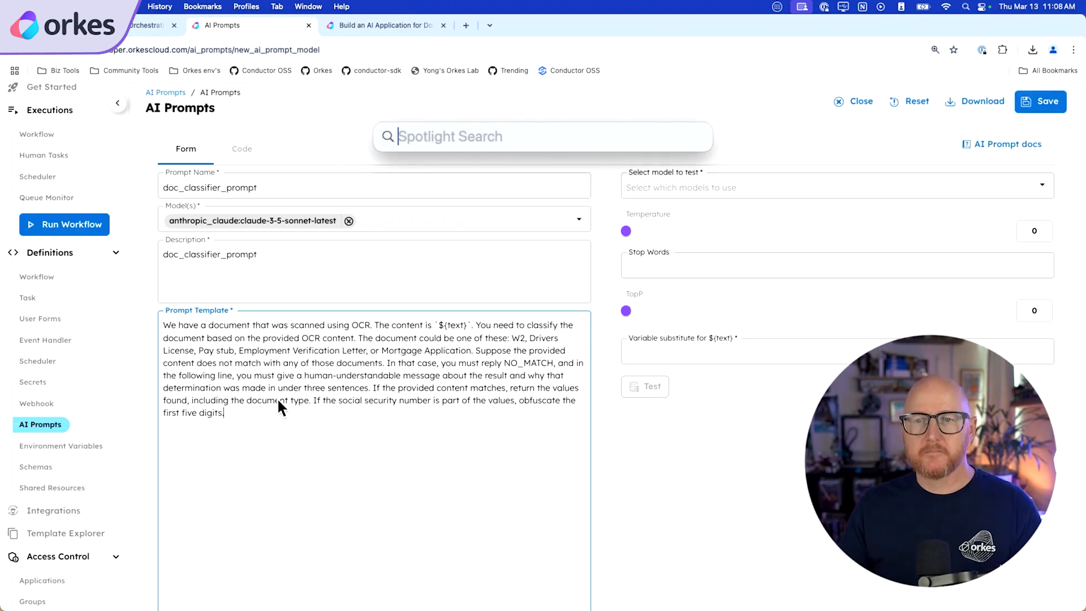
key(Escape)
click(1048, 97)
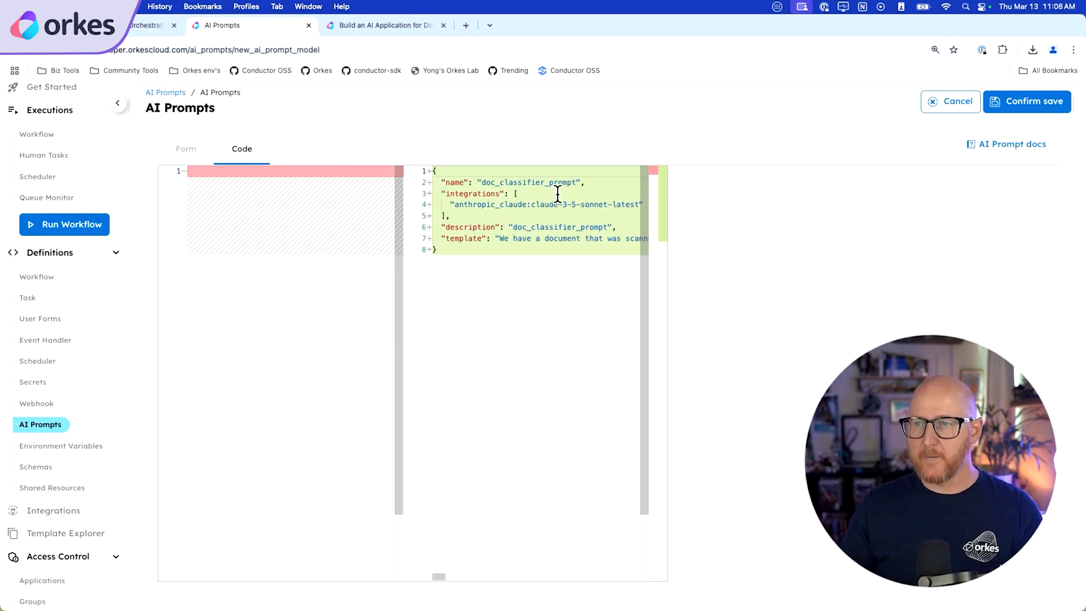
click(1052, 102)
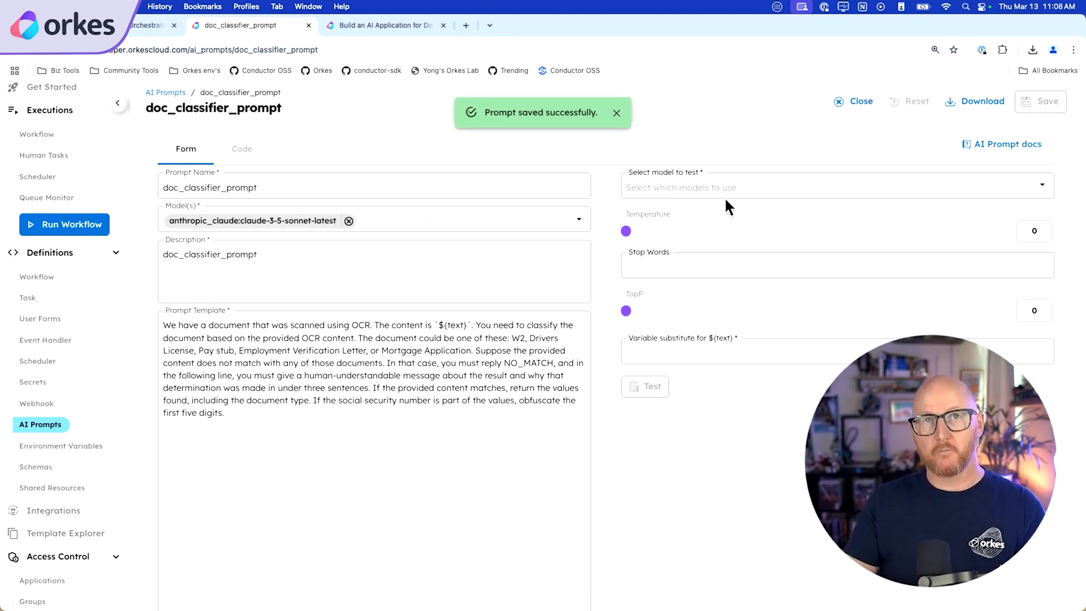
- Select anthropic_claude:claude-3-5-sonnet-latest as the model to test and examine where the template uses the ${text} variable
click(708, 185)
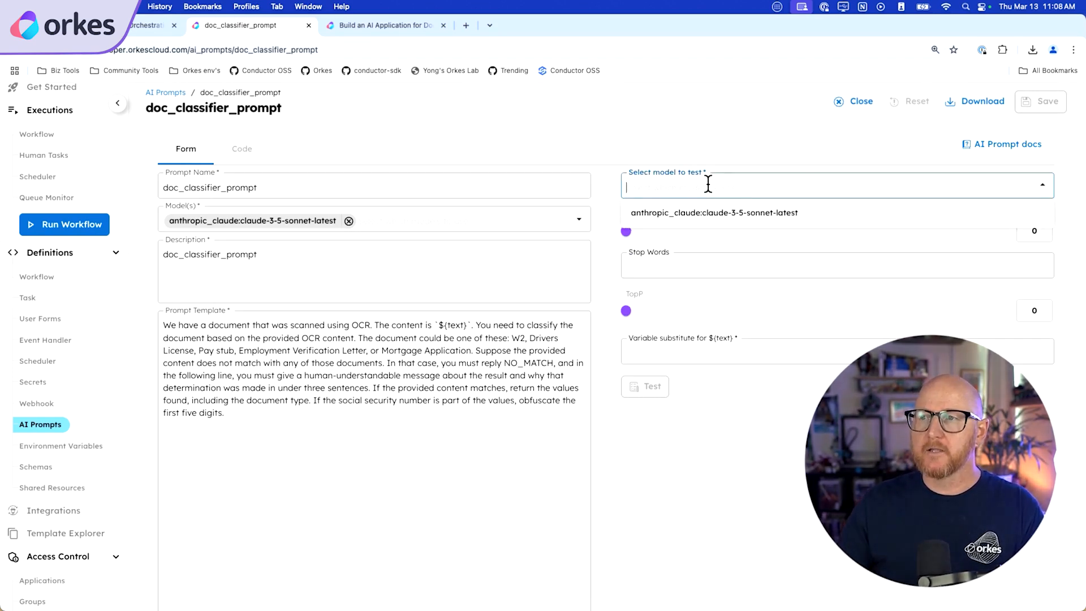
click(711, 212)
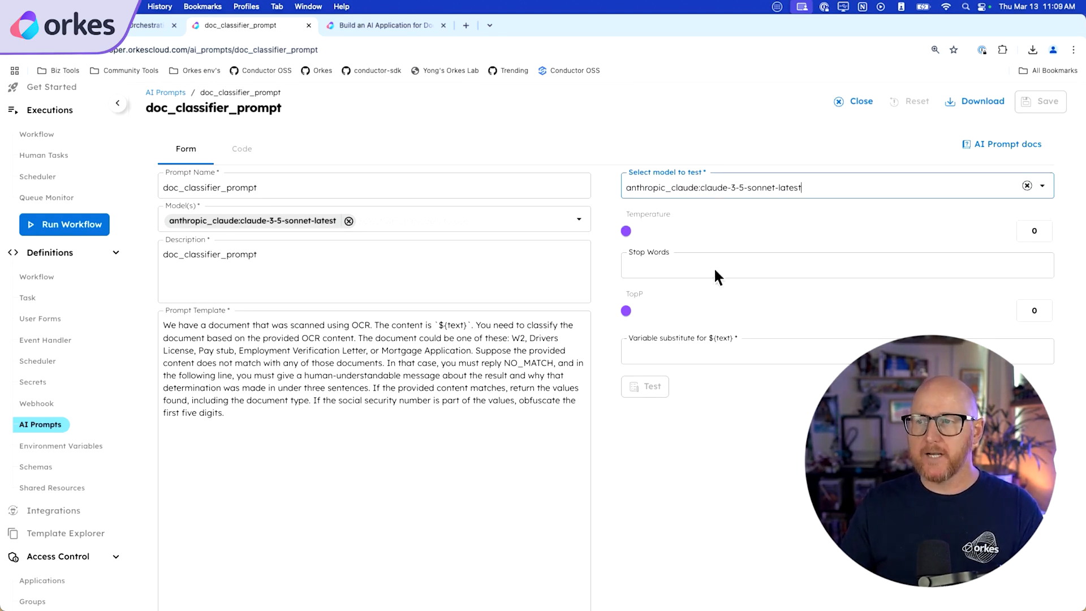
click(700, 346)
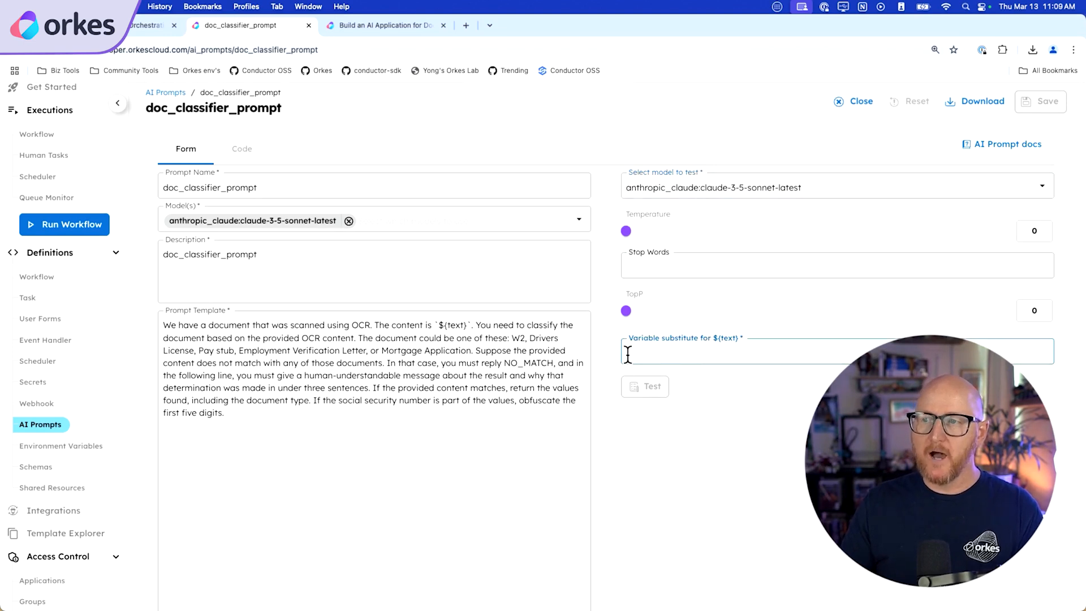
click(438, 320)
drag(436, 324, 469, 322)
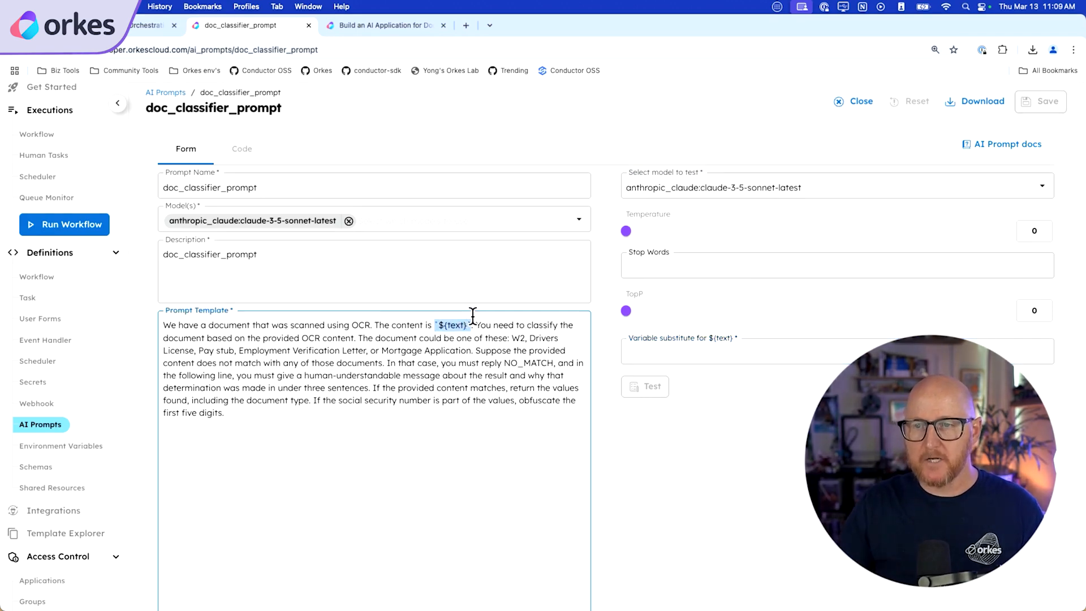
drag(467, 315, 478, 322)
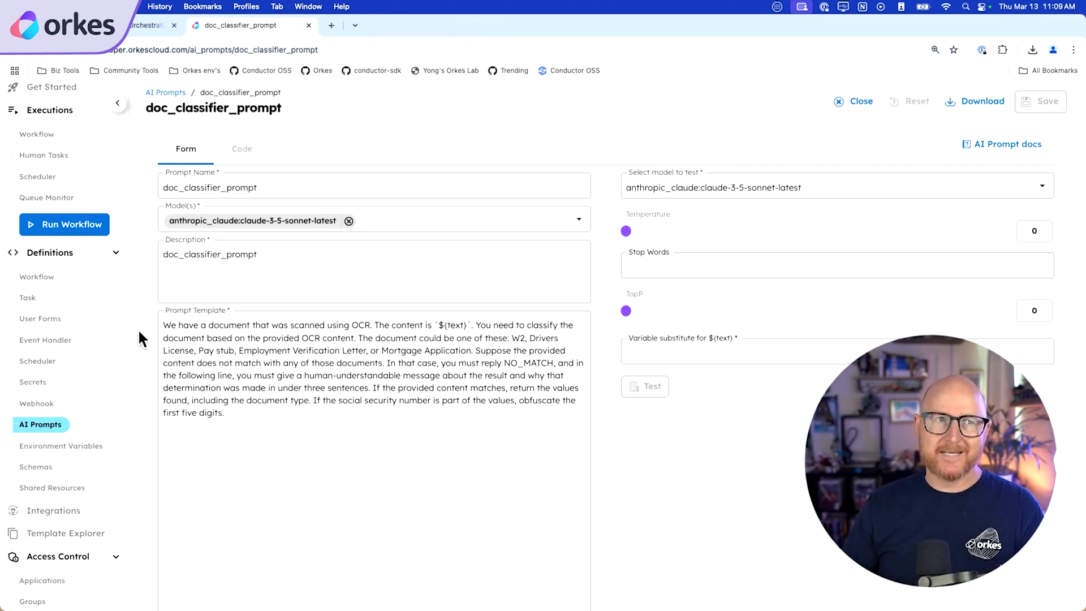
- Open the document_classifier_workflow definition and select its classify_using_llm task to review the provider, model and prompt template settings
click(55, 274)
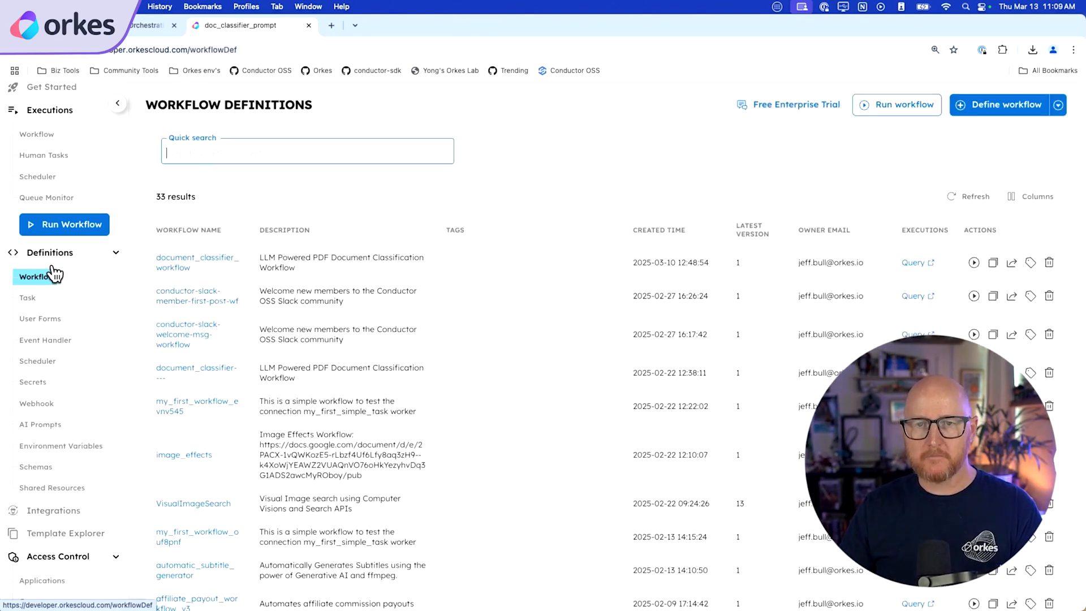
click(185, 254)
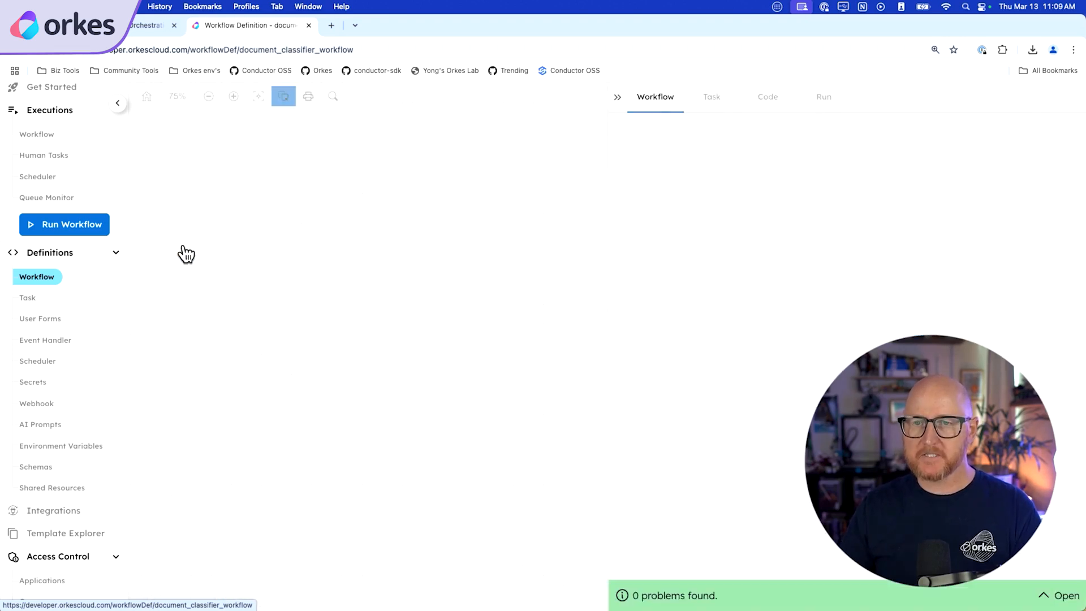
scroll(563, 253, down, 5)
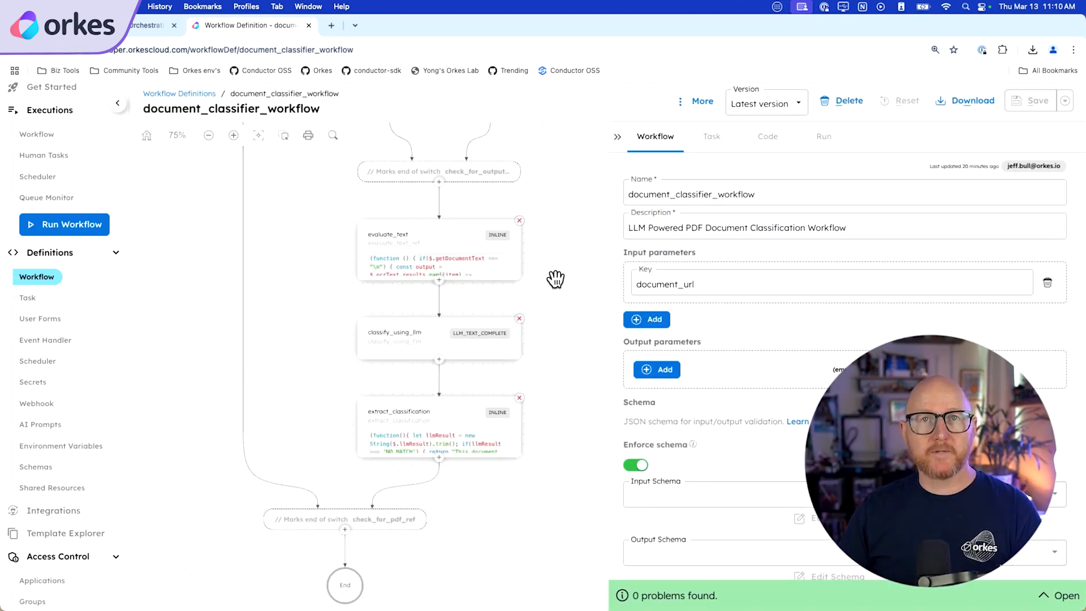
scroll(551, 294, down, 1)
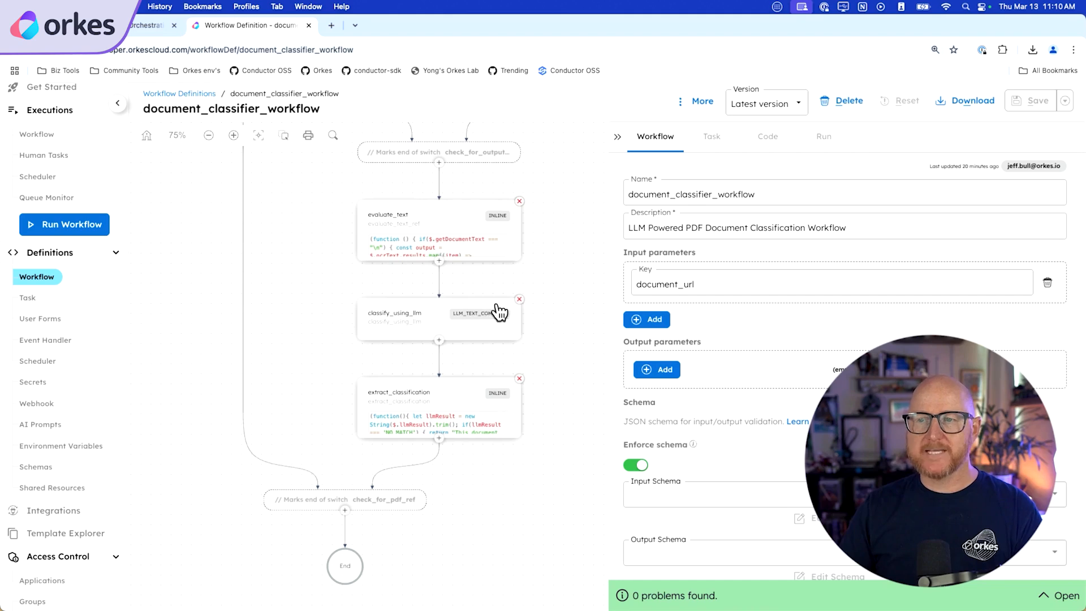
click(418, 309)
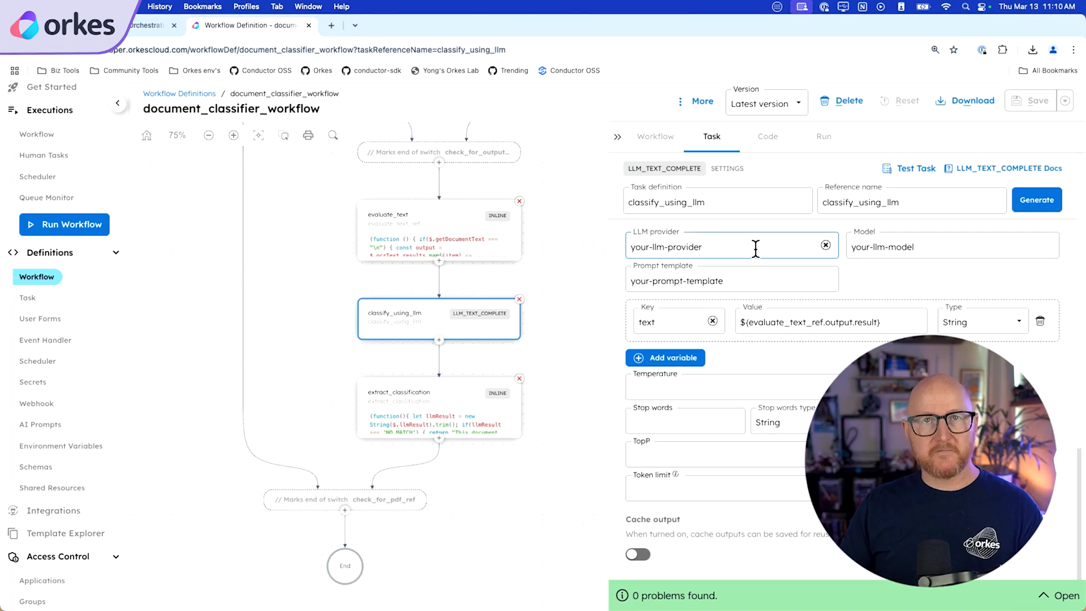
click(928, 247)
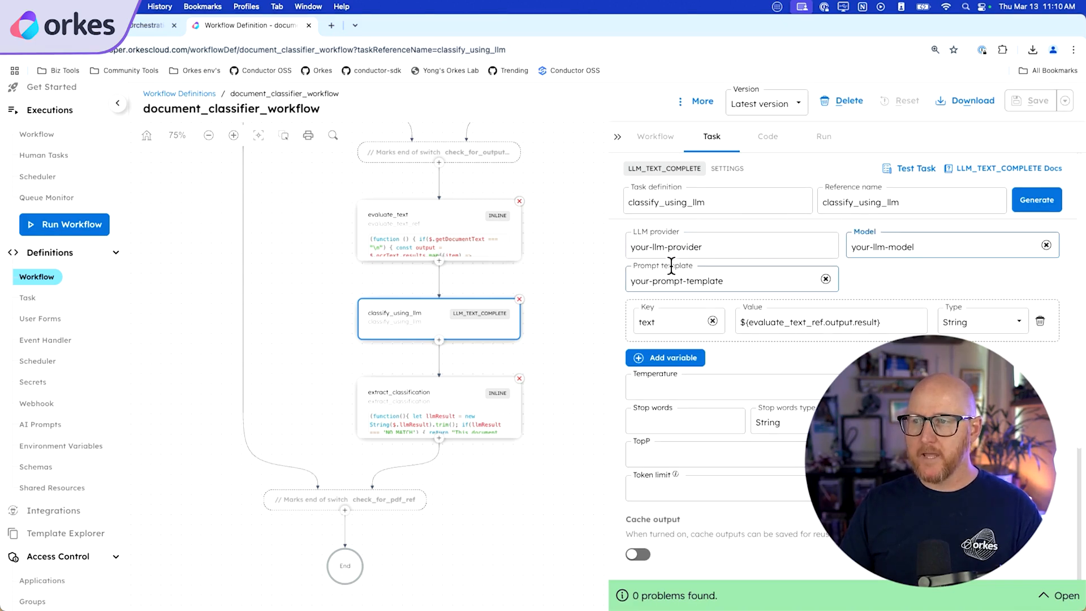
click(862, 262)
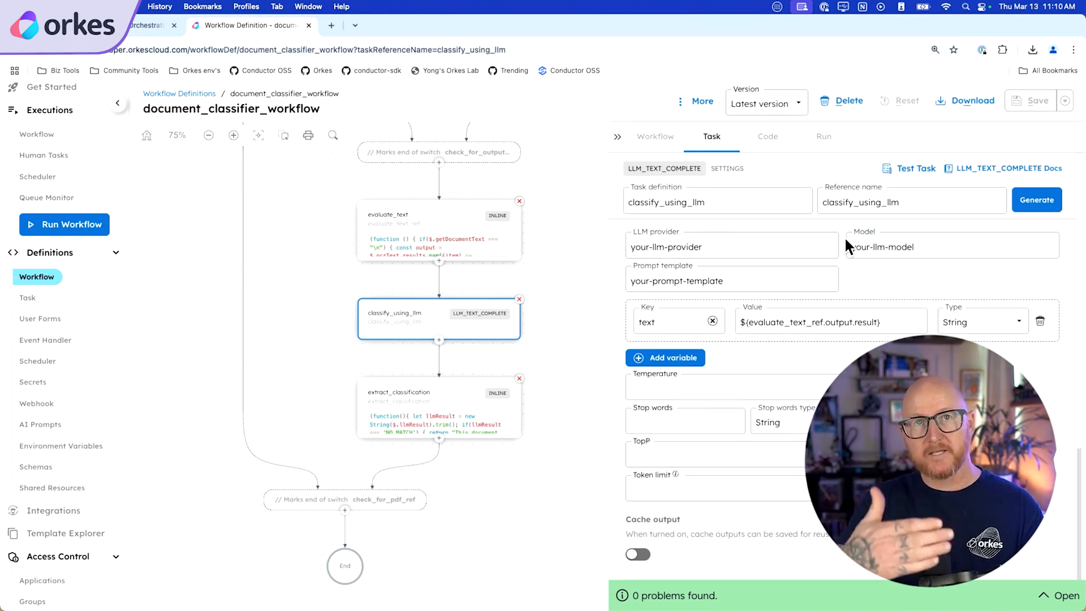
- Set classify_using_llm to provider anthropic_claude, model claude-3-5-sonnet-latest and prompt template doc_classifier_prompt
click(732, 241)
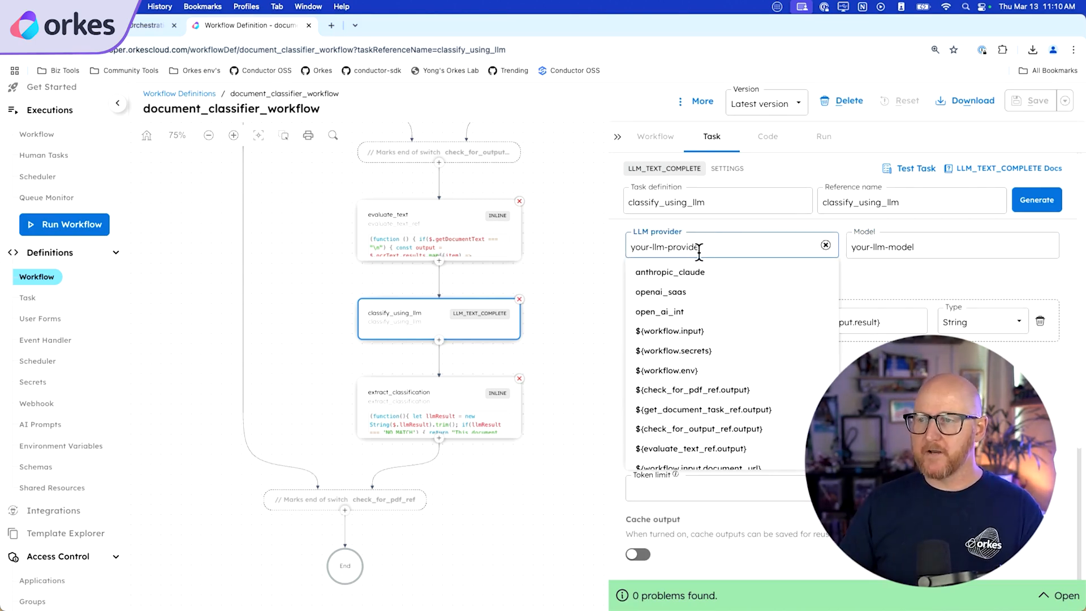
click(686, 267)
click(939, 246)
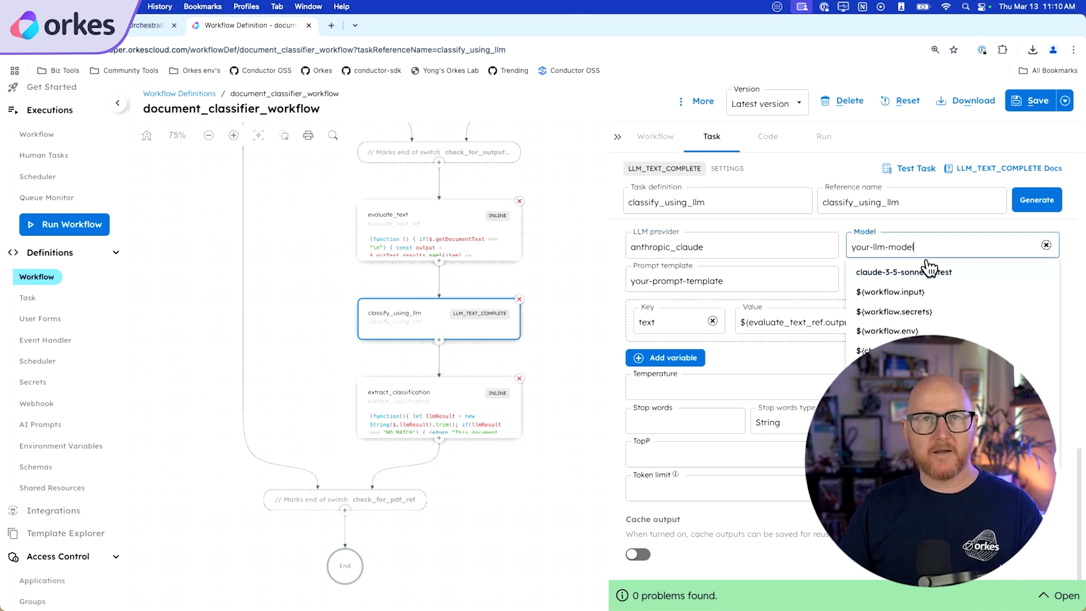
click(928, 272)
click(748, 278)
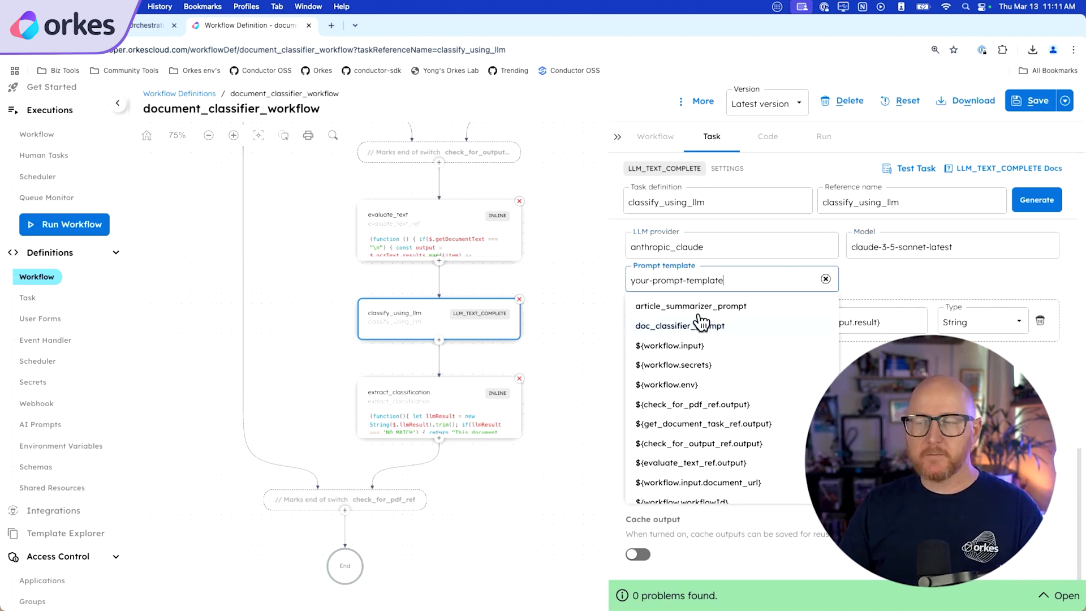
click(680, 324)
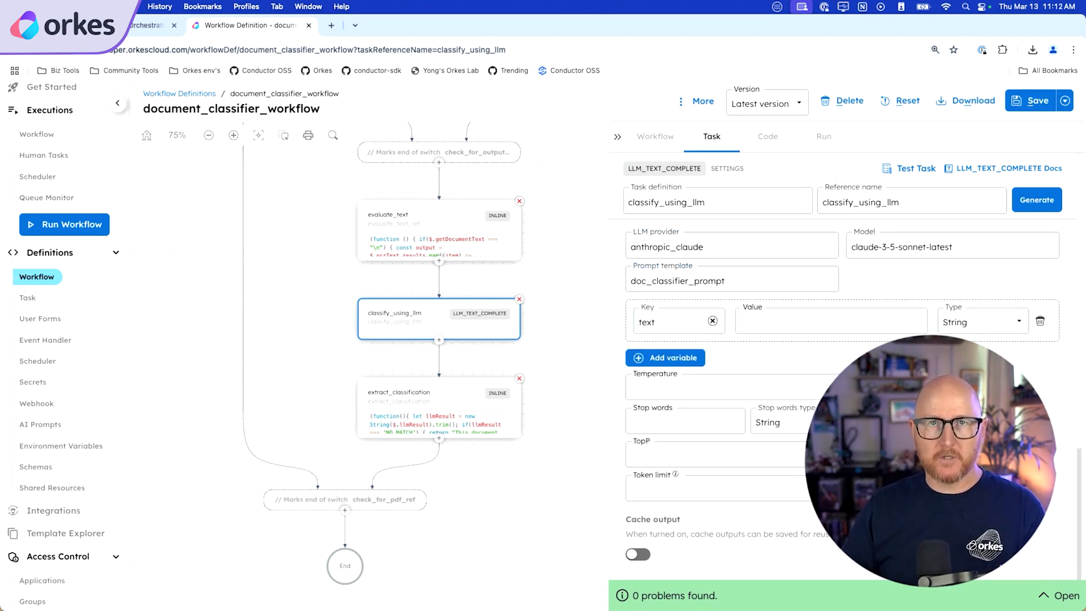
- Set the text prompt variable's value to ${evaluate_text_ref.output.result}, then save the workflow and confirm the save
click(691, 316)
double_click(679, 316)
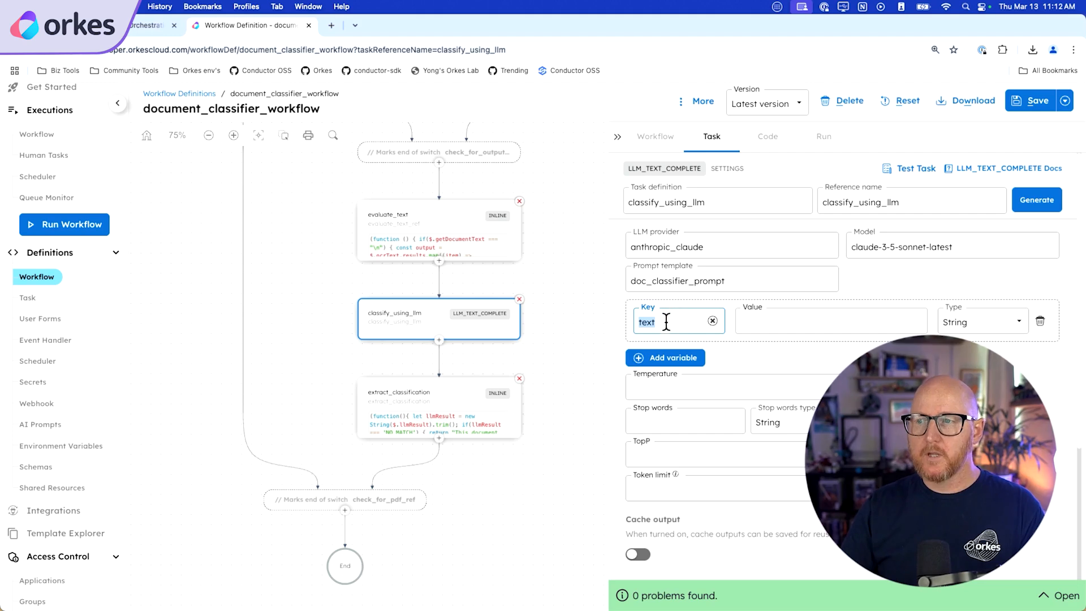
click(800, 317)
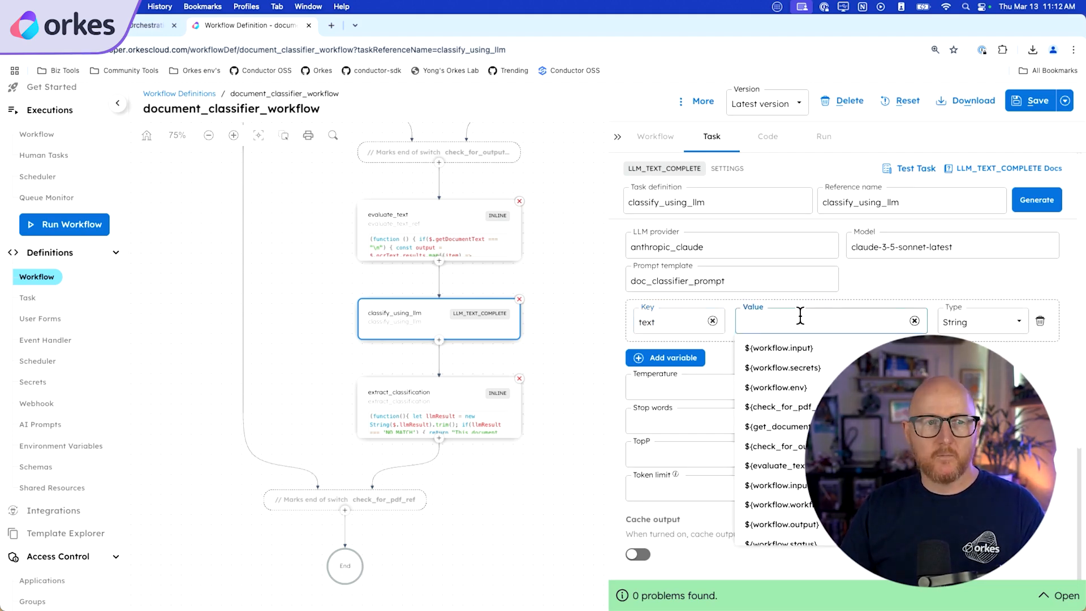
click(799, 459)
text(.result})
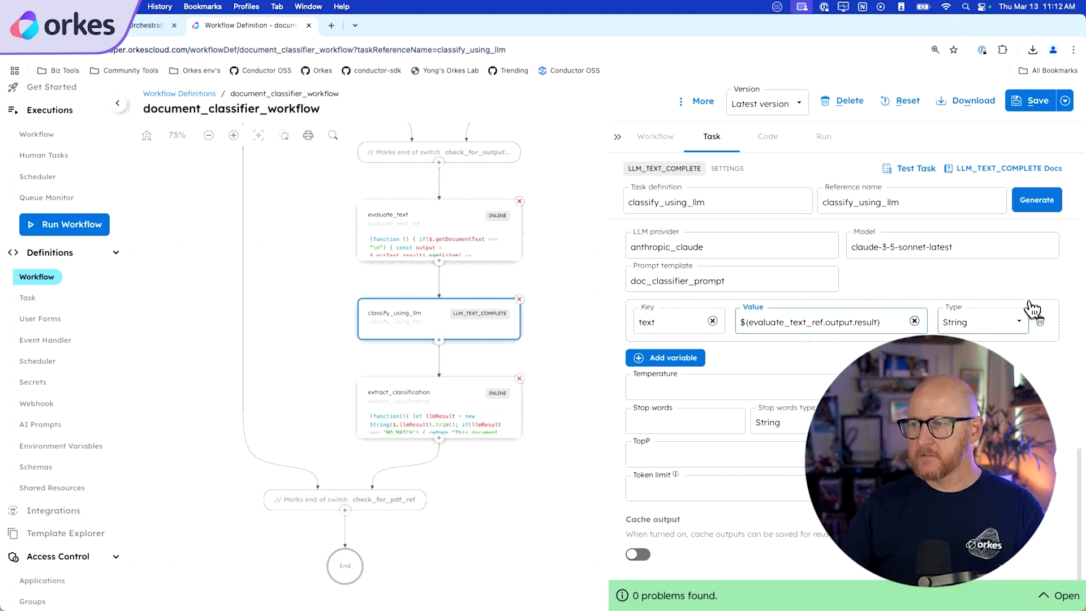
click(984, 359)
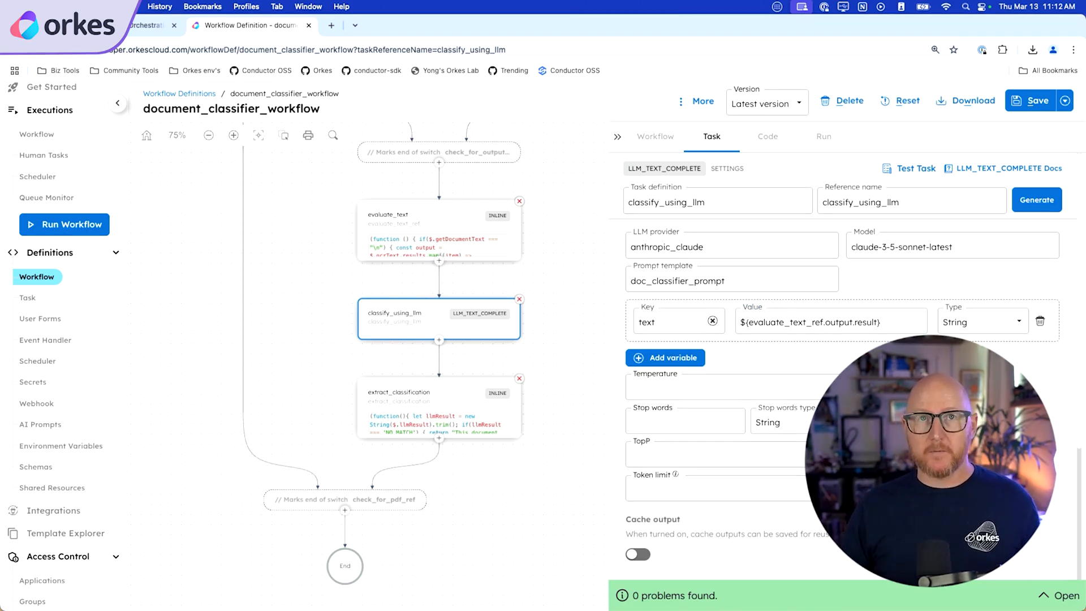
click(1043, 103)
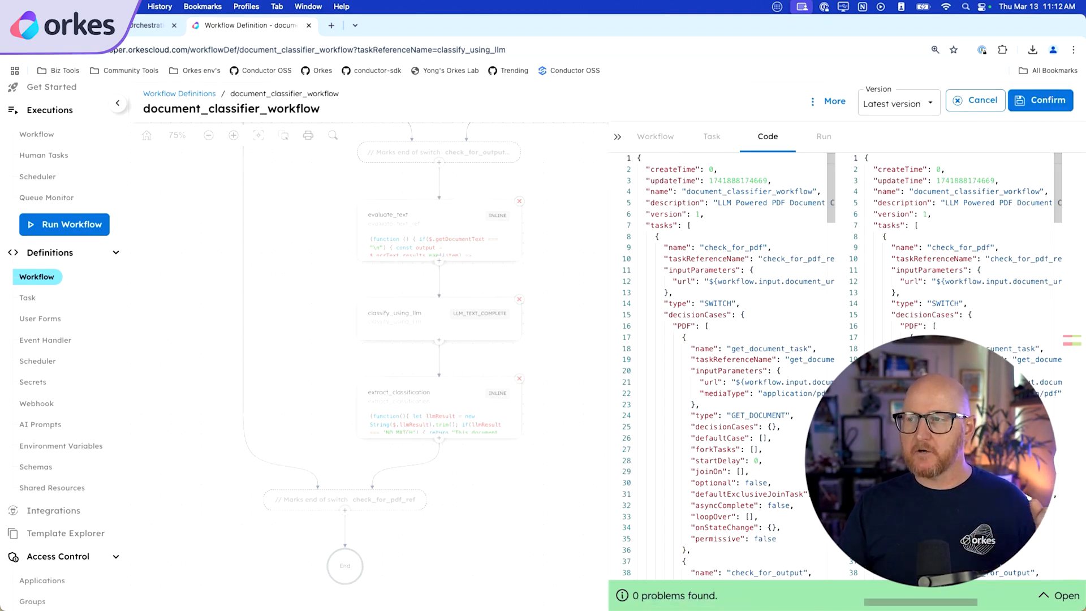
click(1058, 99)
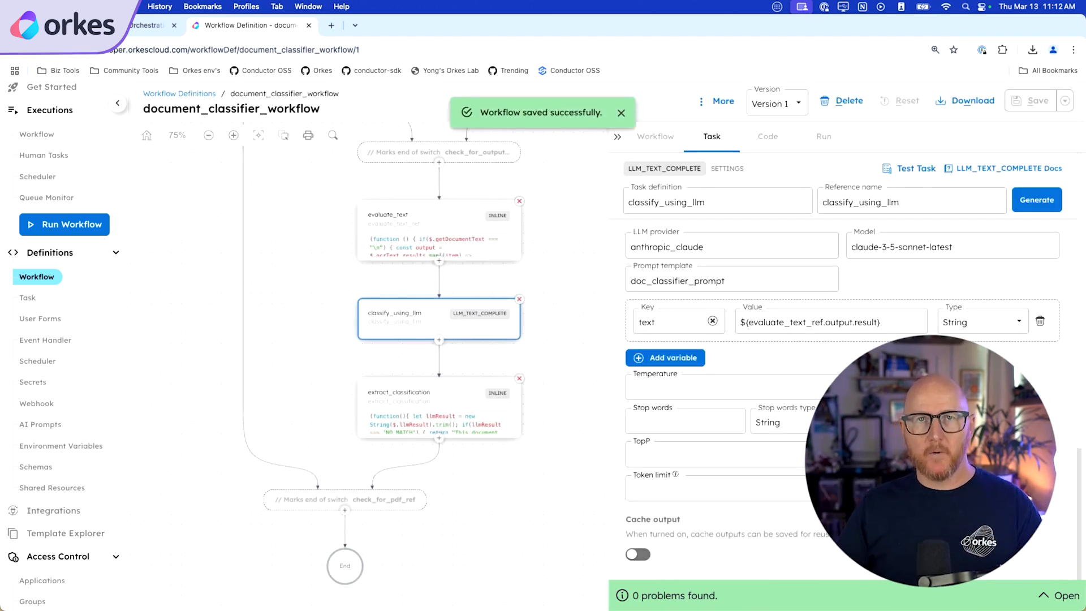
click(829, 136)
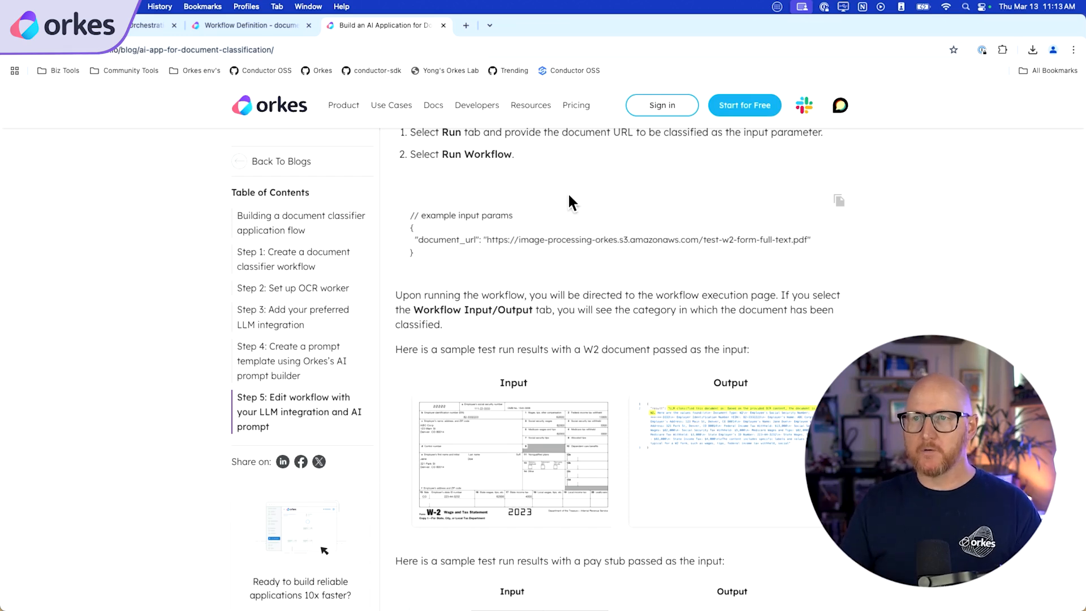
scroll(568, 191, up, 5)
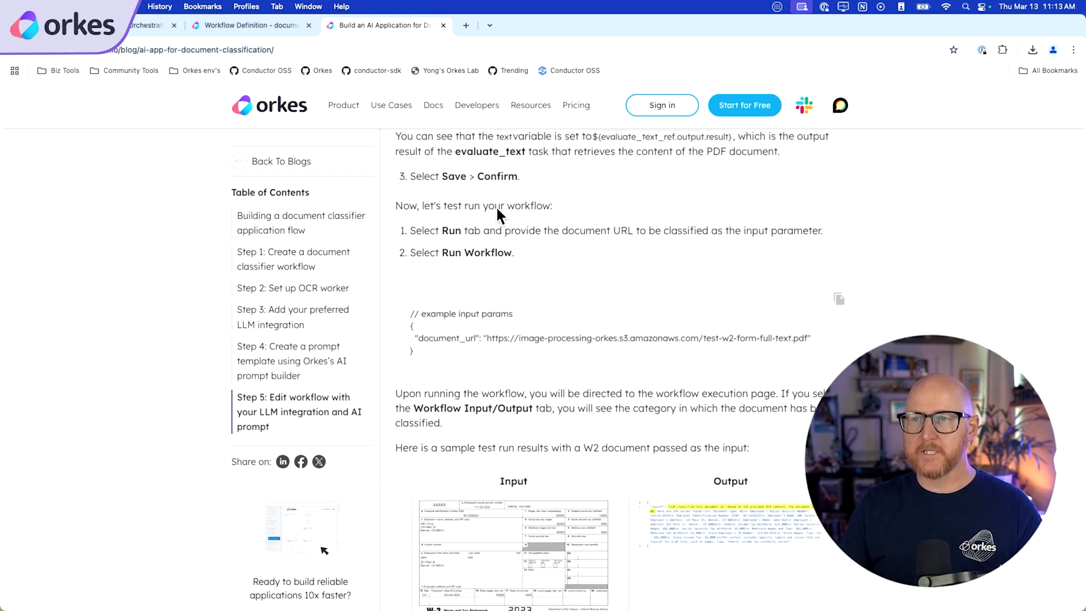
scroll(495, 211, up, 3)
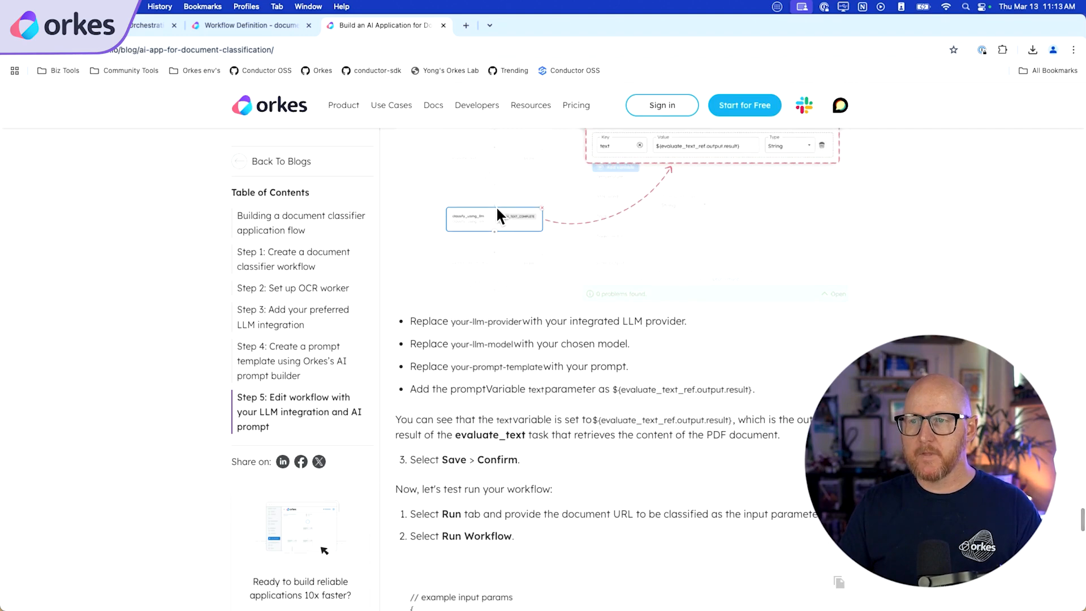
scroll(574, 283, down, 6)
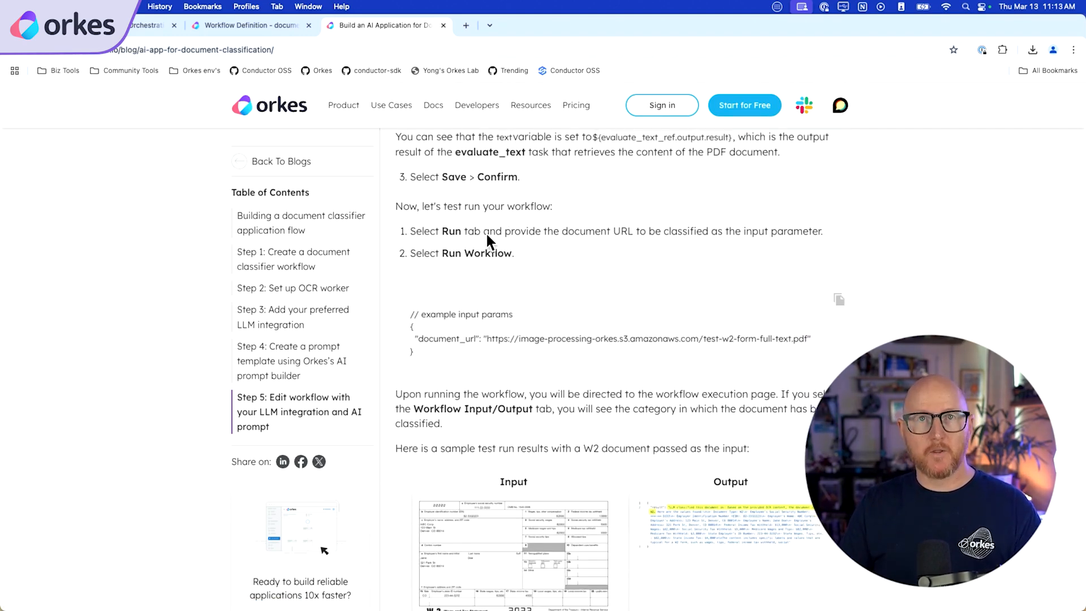
scroll(487, 241, down, 1)
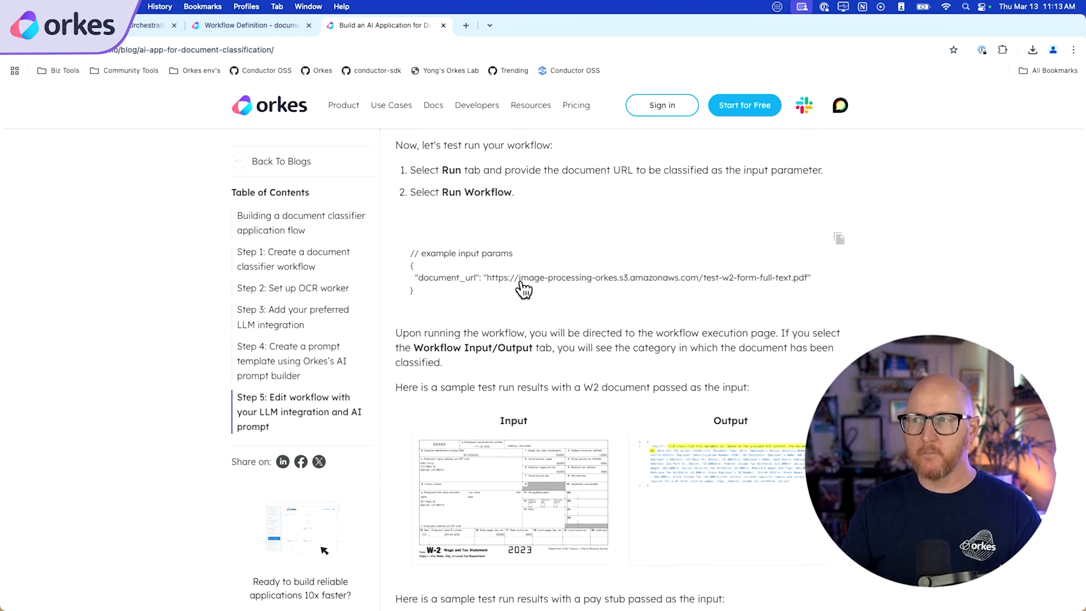
drag(488, 278, 810, 277)
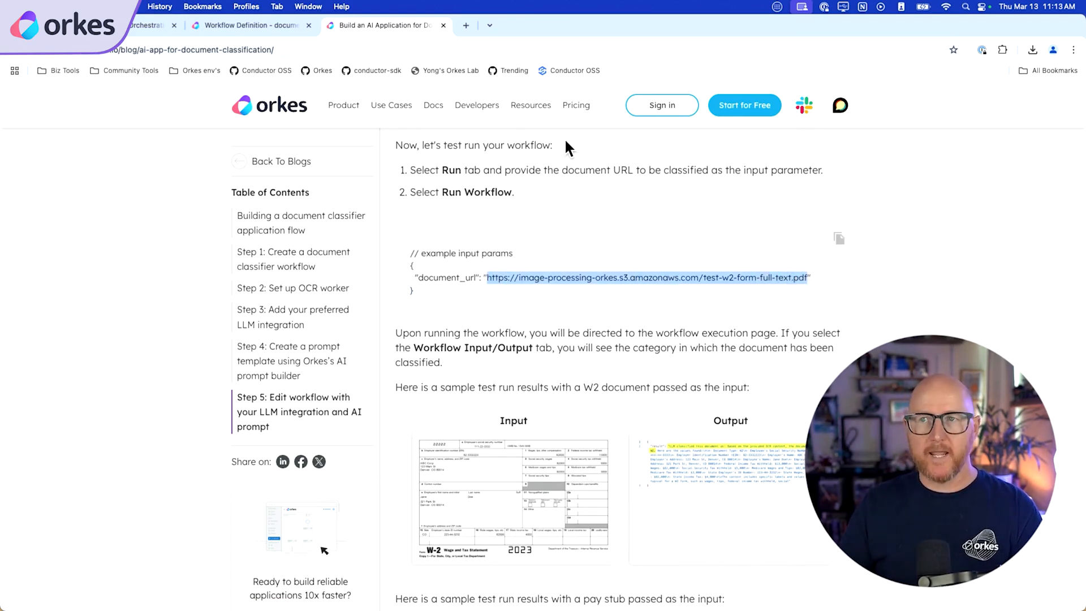
key(ctrl+shift+Tab)
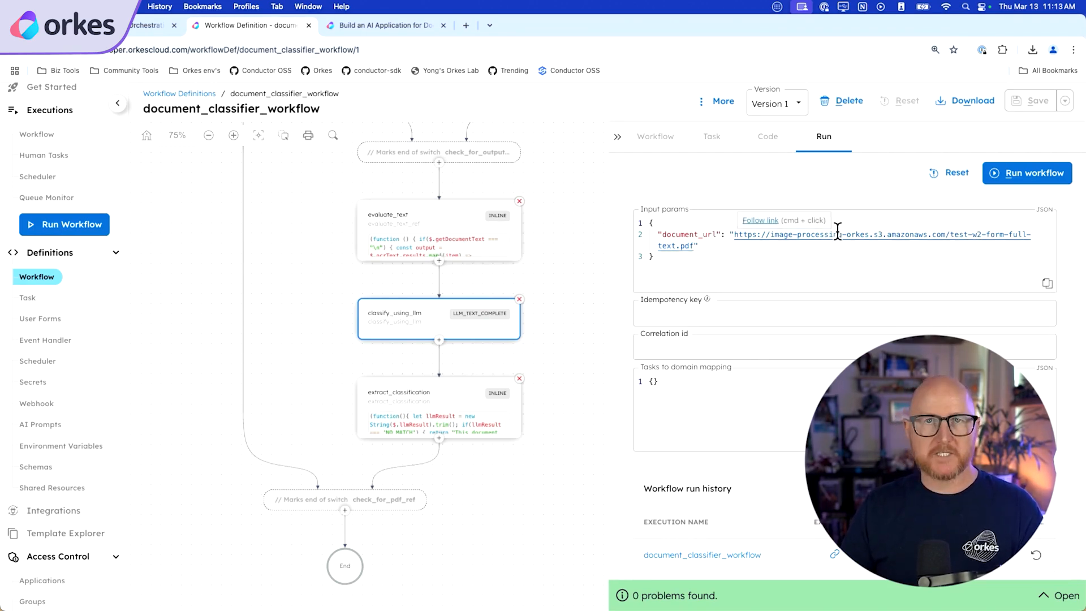
click(1051, 172)
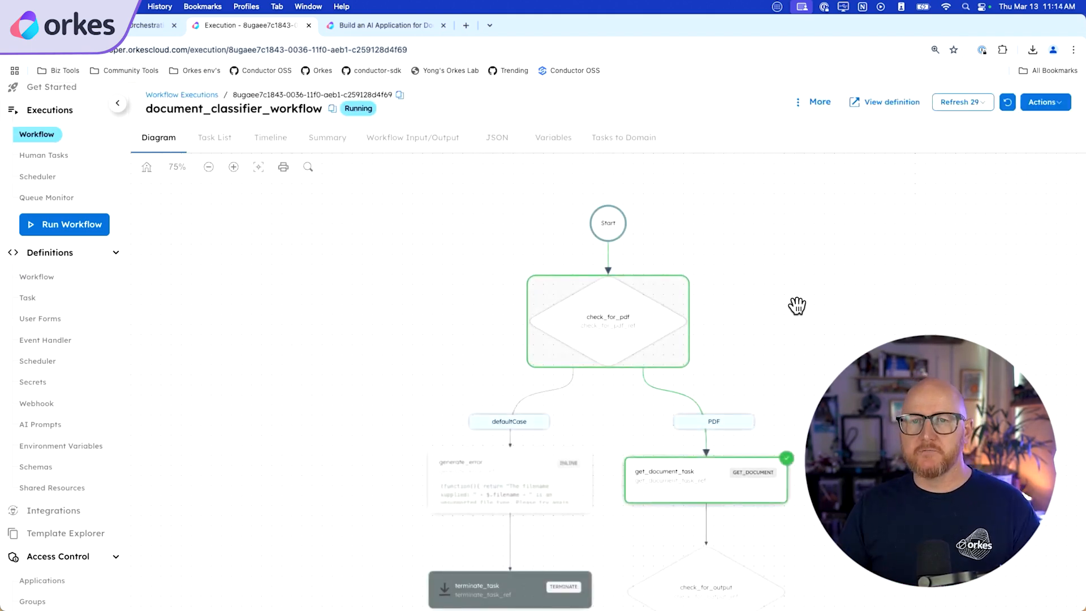
- Examine the execution diagram from check_for_pdf to the end to trace which branches and tasks the run went through
drag(803, 315, 728, 252)
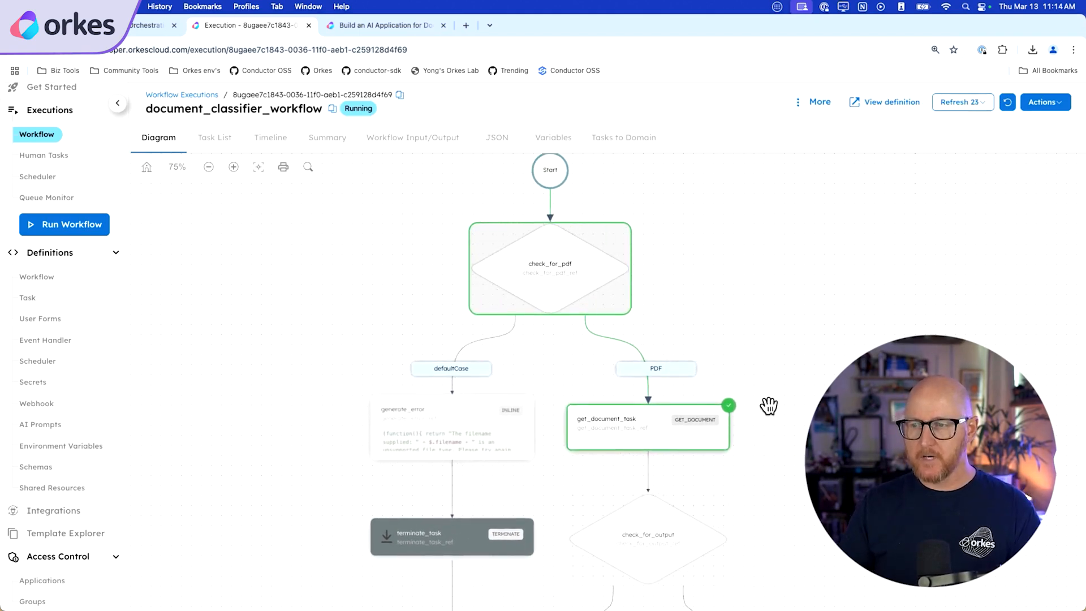
scroll(768, 408, down, 5)
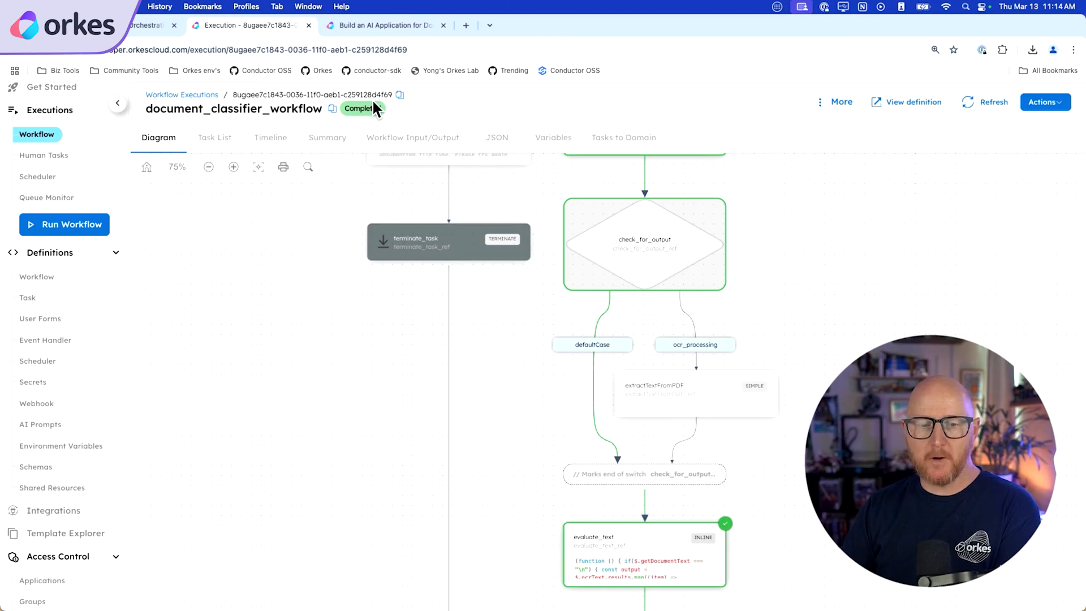
scroll(836, 355, down, 2)
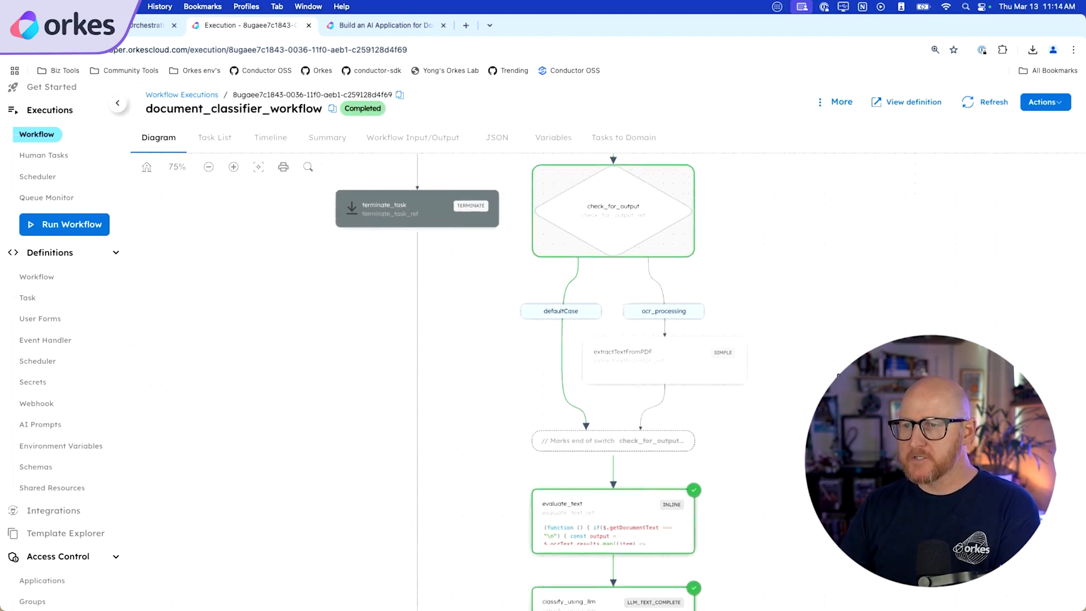
scroll(780, 397, up, 5)
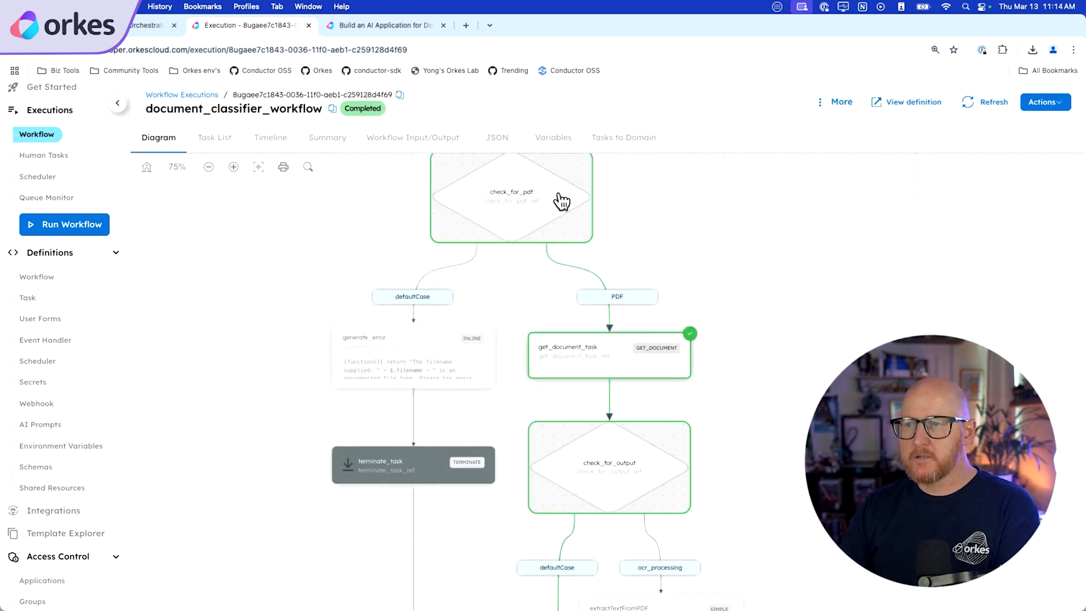
scroll(720, 322, down, 3)
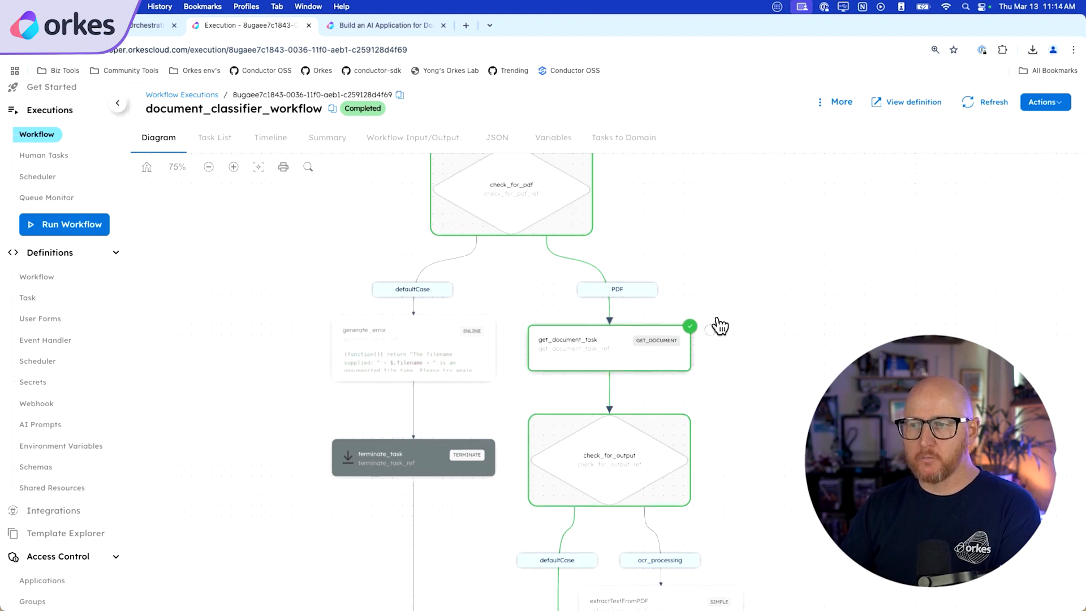
scroll(751, 336, down, 5)
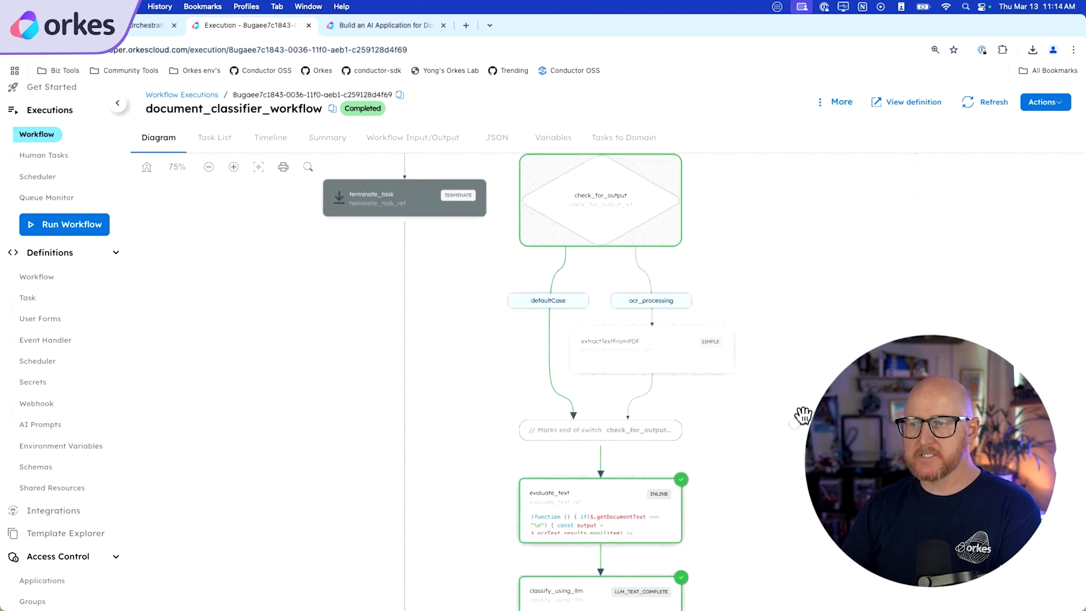
drag(766, 386, 747, 444)
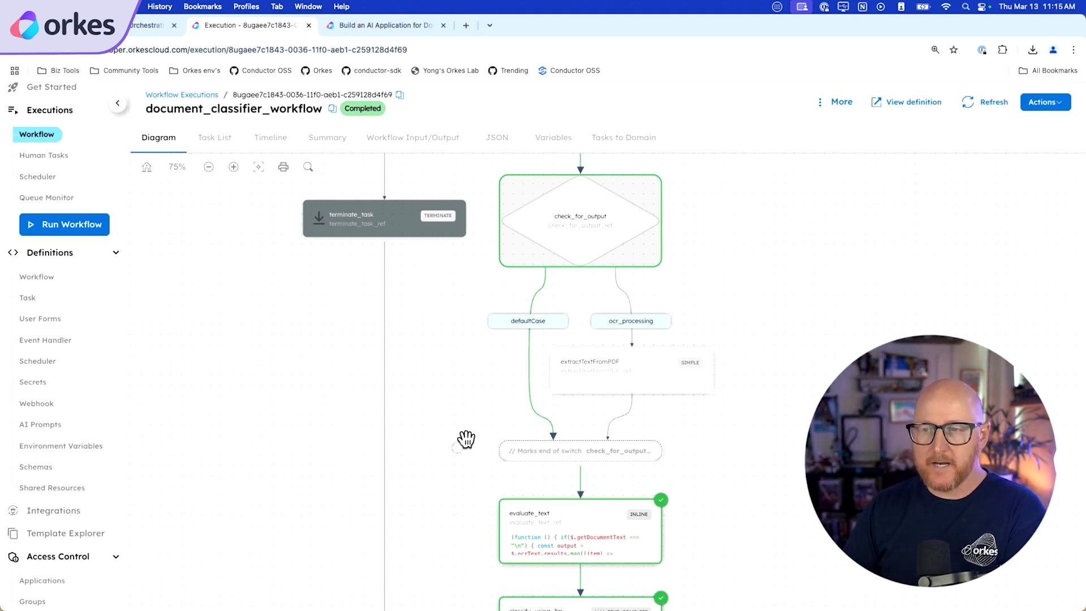
drag(466, 439, 475, 301)
drag(722, 463, 728, 301)
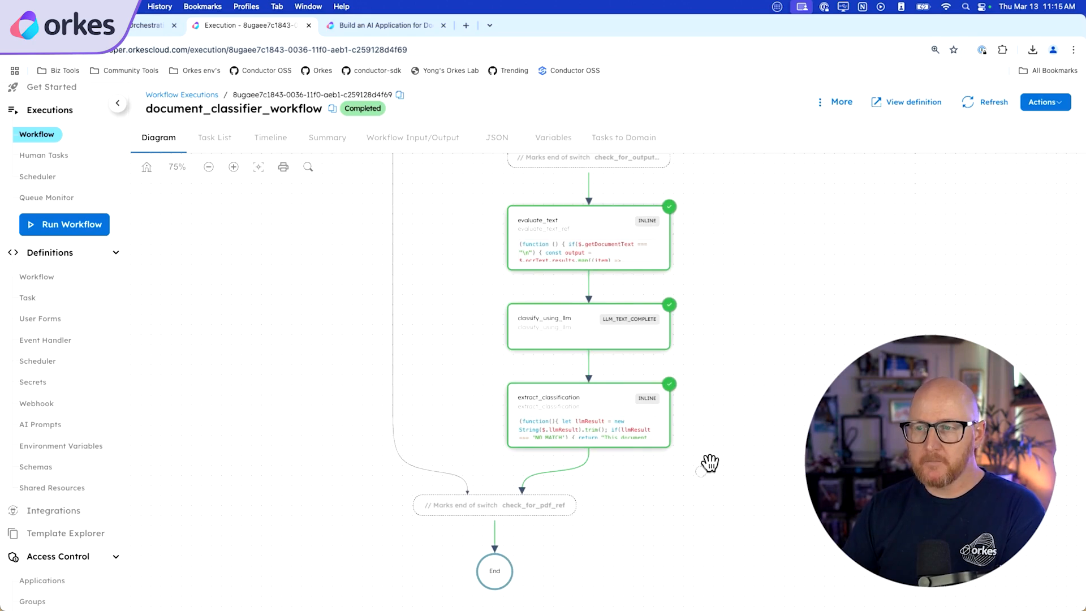
drag(710, 463, 705, 388)
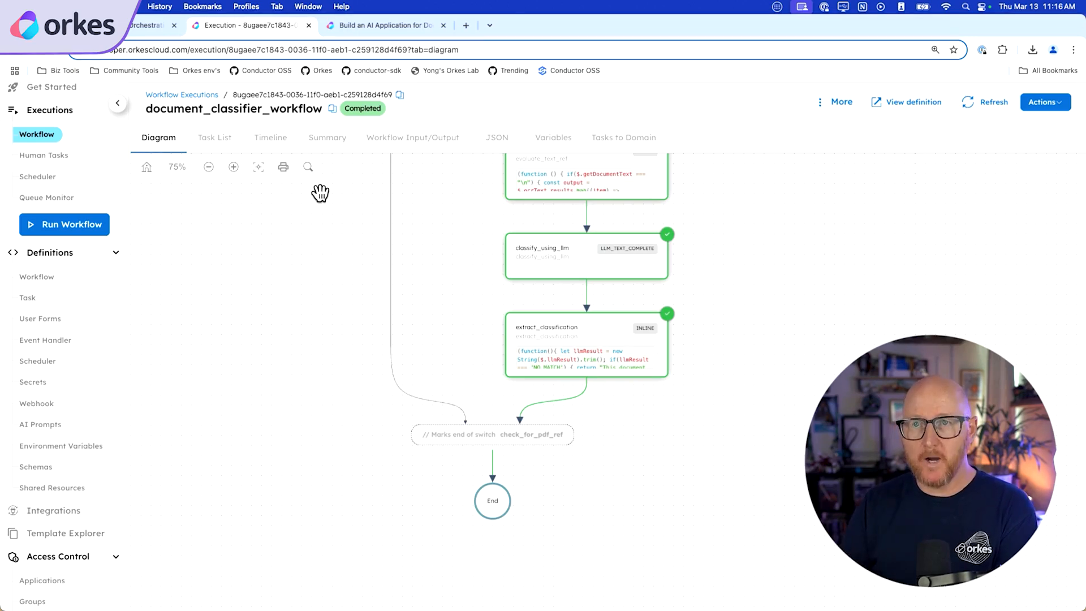
- Review the execution's workflow input and output, then view the sample W2 document in the blog article for comparison
click(446, 137)
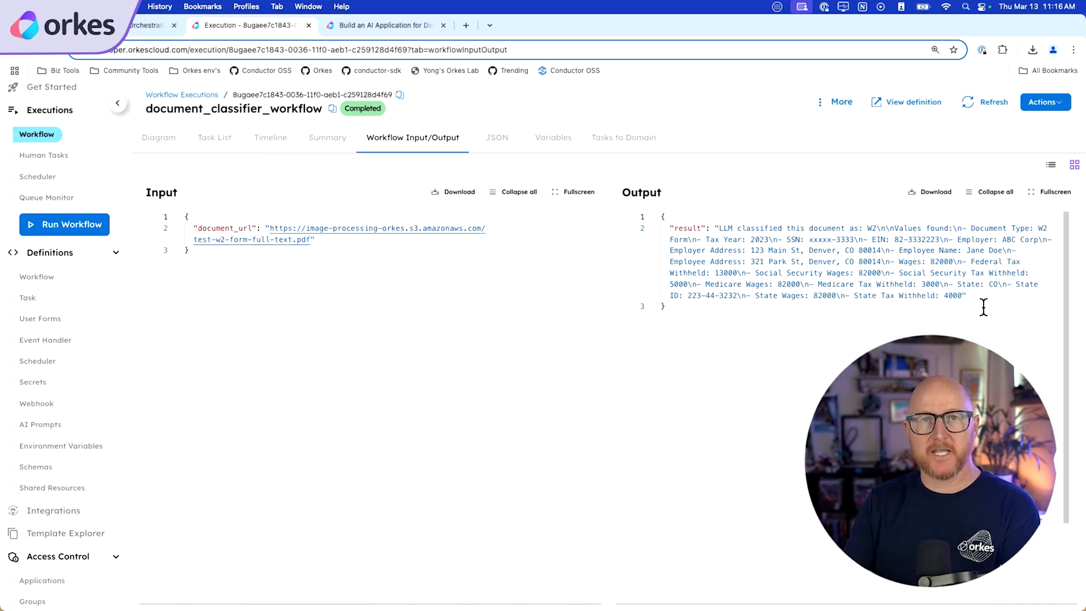
click(366, 25)
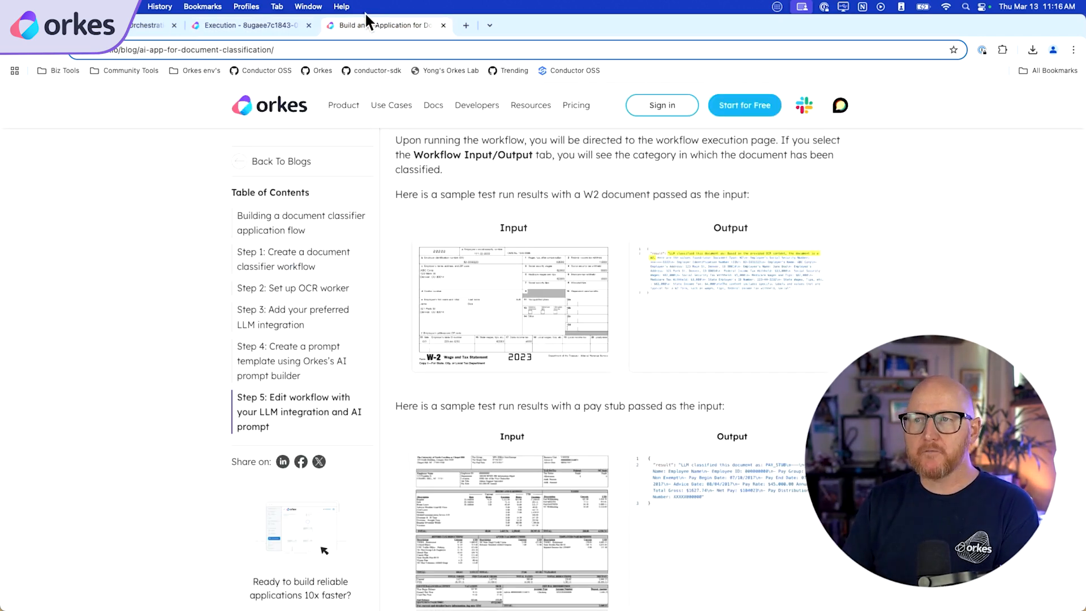
click(554, 256)
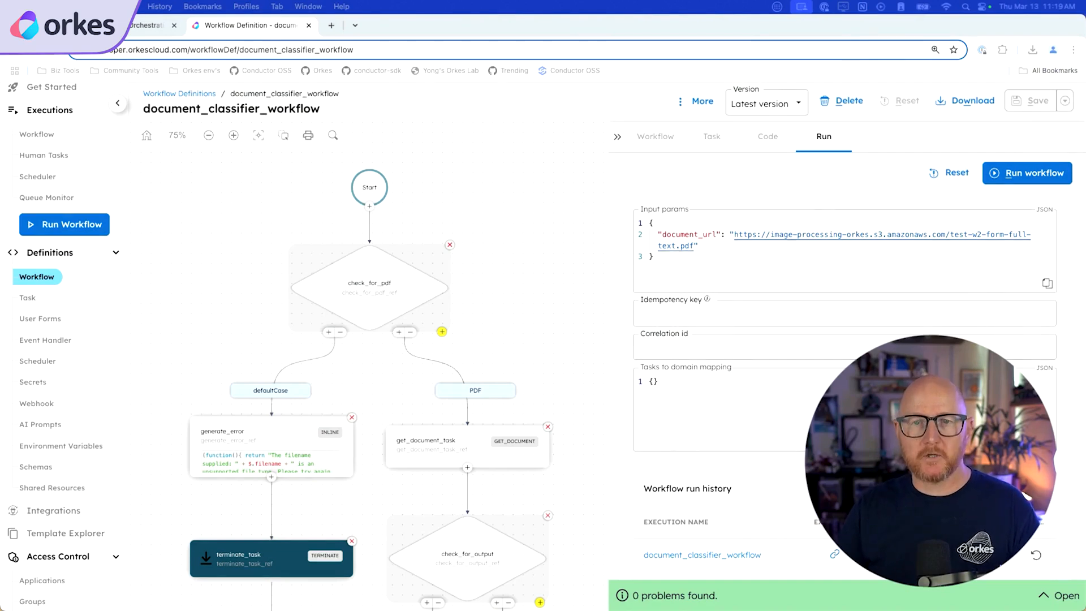
click(37, 277)
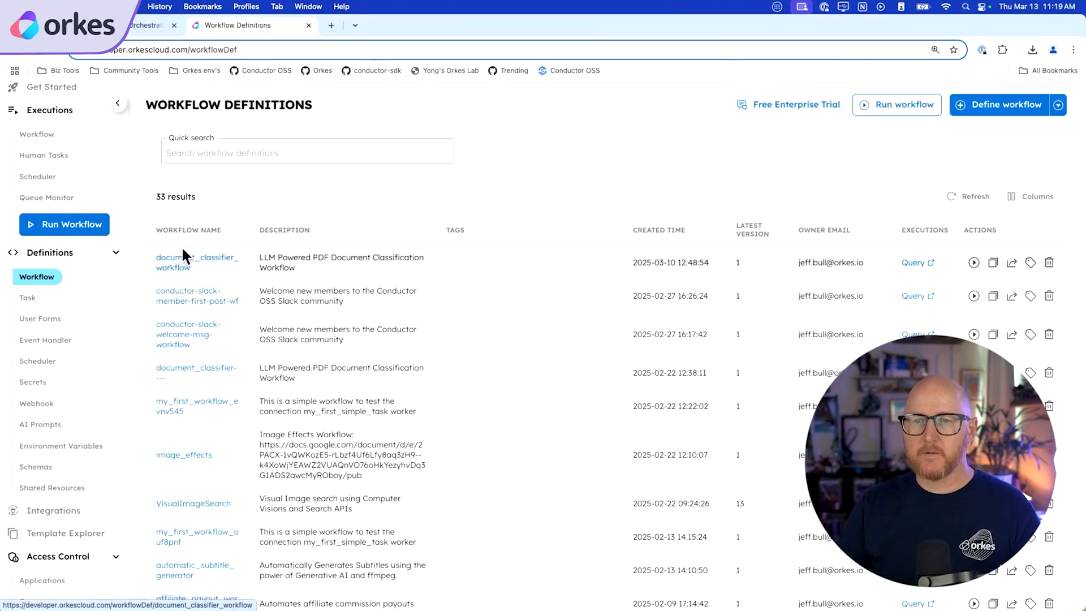
click(187, 255)
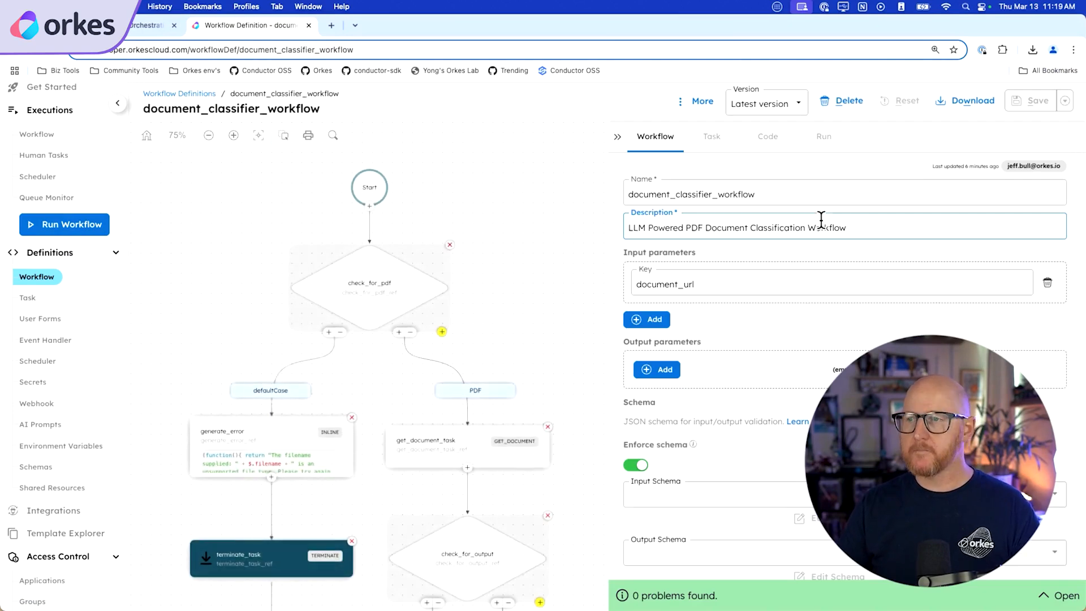
click(831, 136)
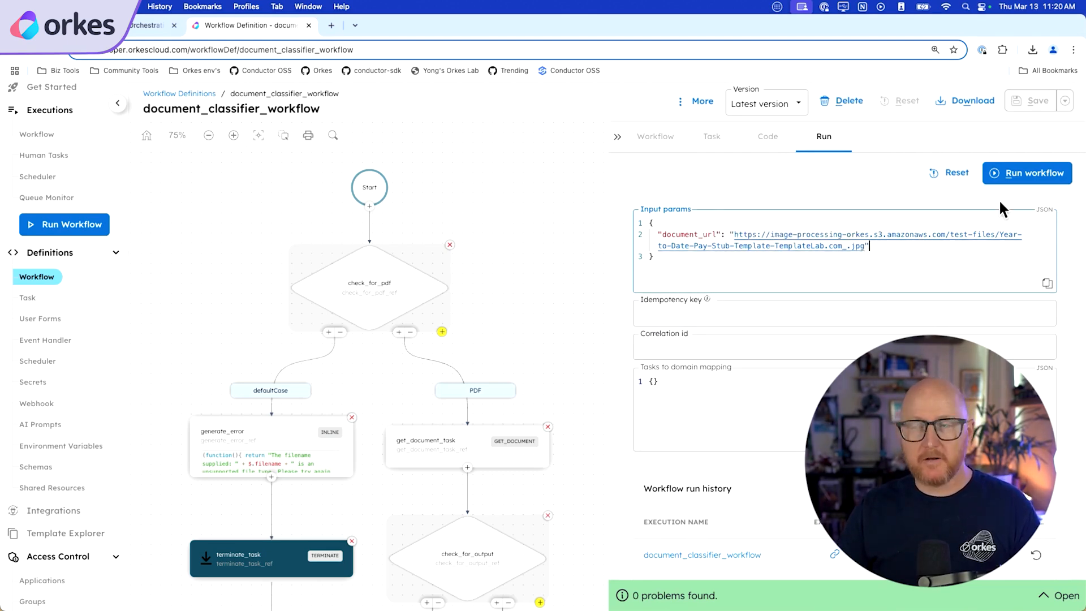
click(1037, 173)
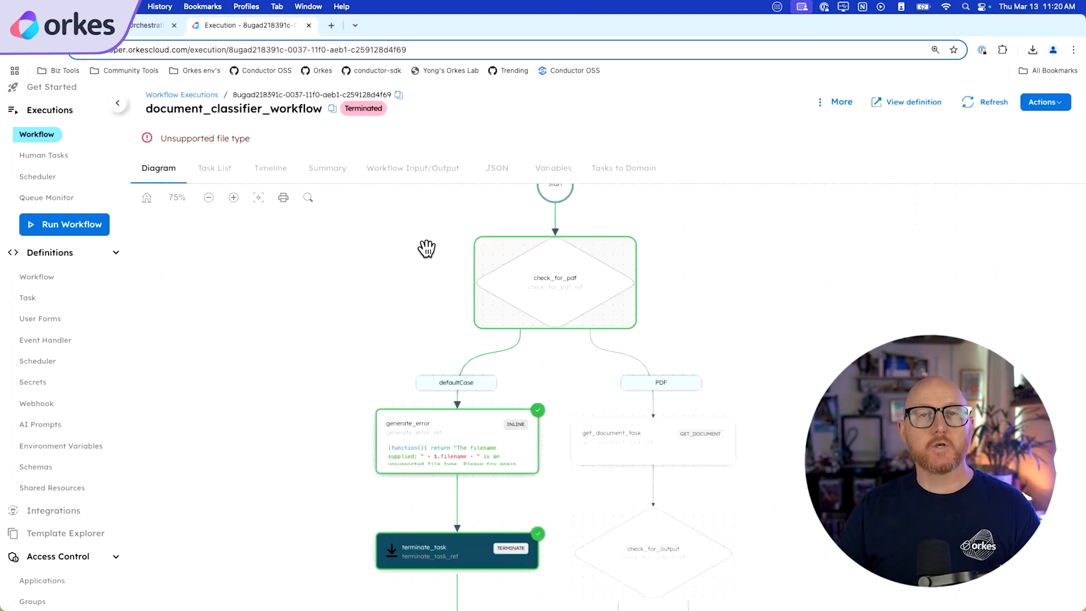